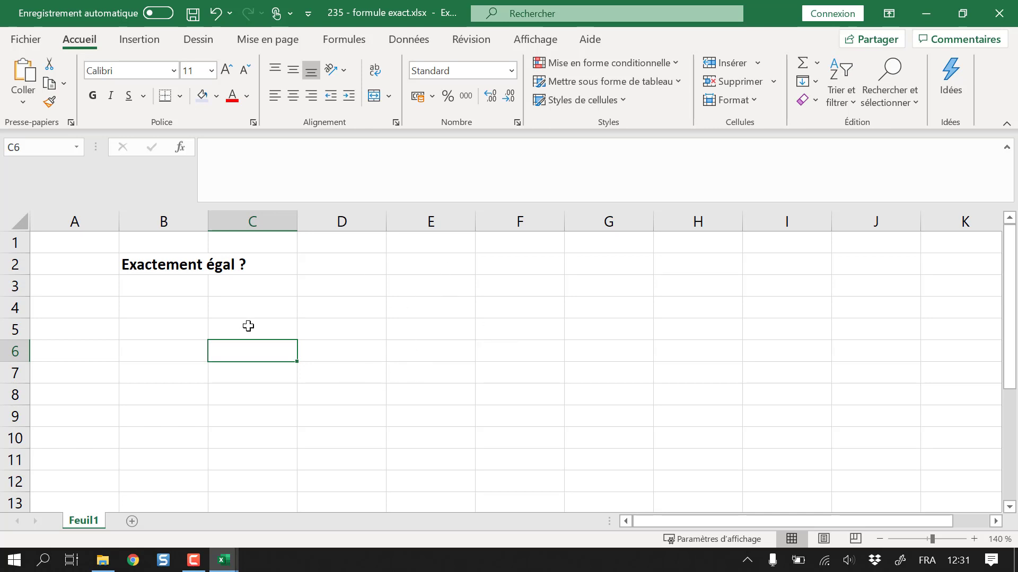
Enter the test numbers 3, 3 and 4 in cells B4, C4 and D4.
click(439, 314)
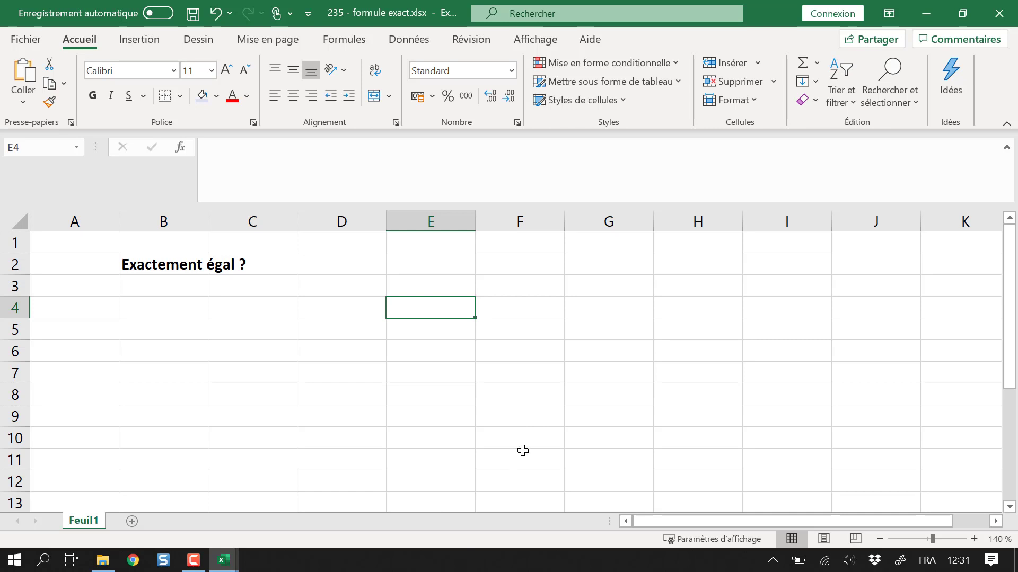
key(Left)
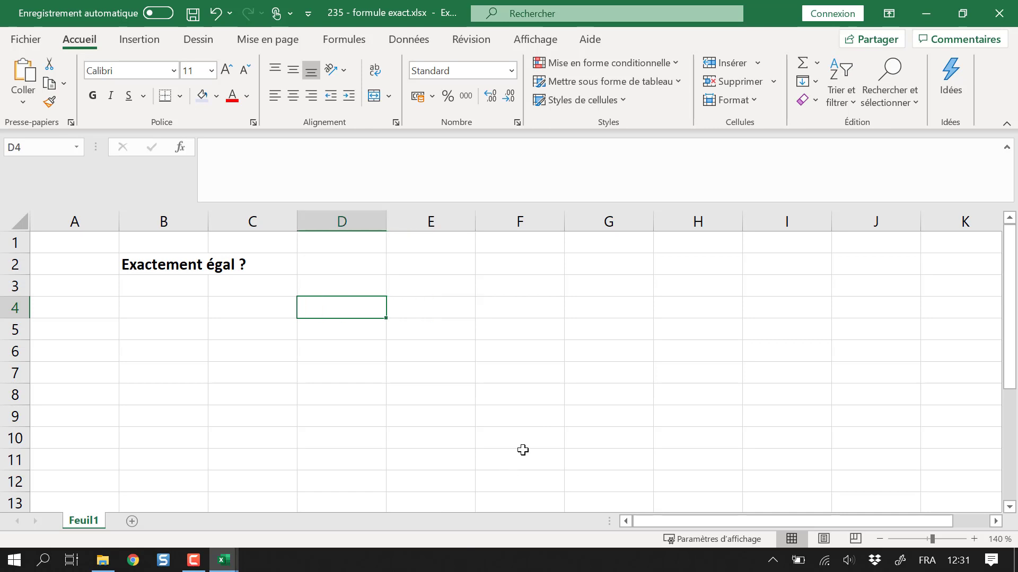
key(Left)
key(Left)
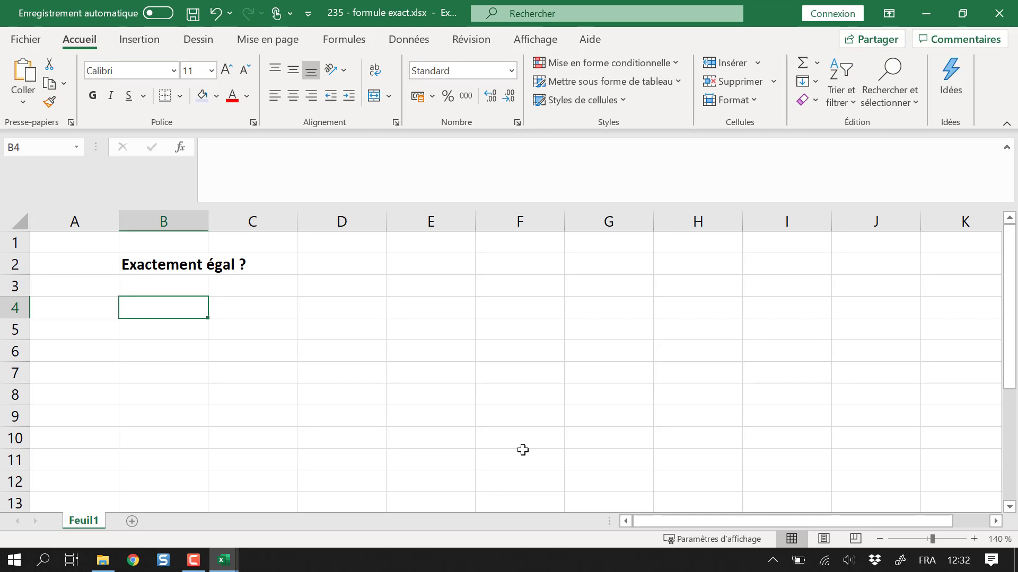
key(Down)
key(Down)
key(Up)
key(Up)
key(Down)
key(Down)
key(Up)
key(Up)
text(3)
key(Tab)
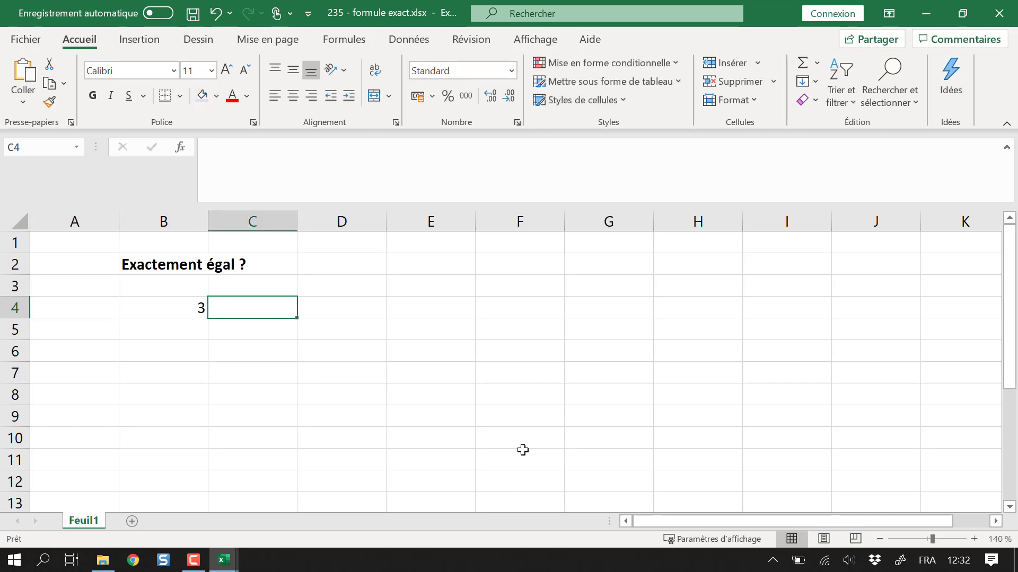
text(3)
key(Tab)
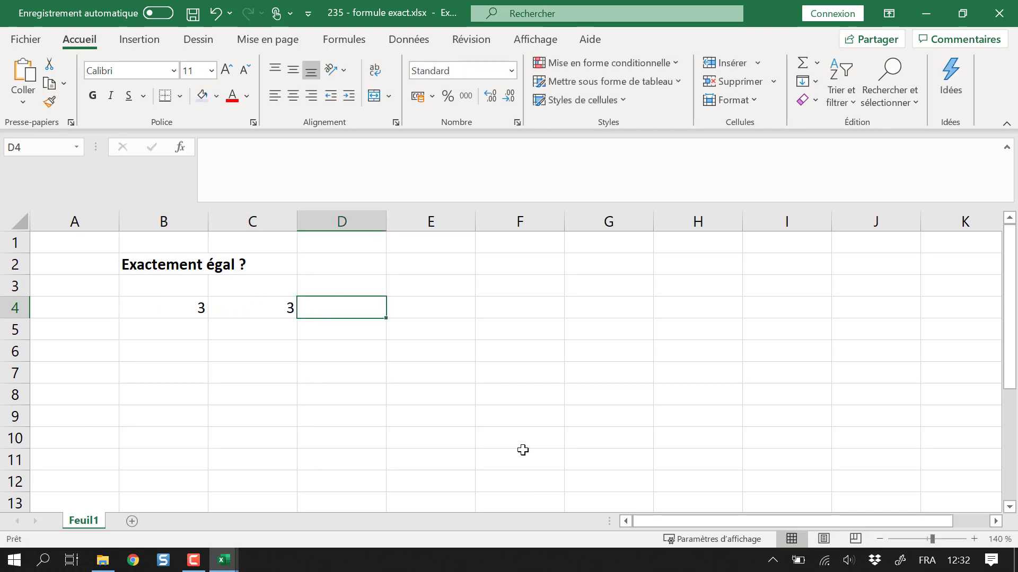
text(4)
key(Tab)
Enter the comparison formula =B4=C4 in cell F4.
key(Tab)
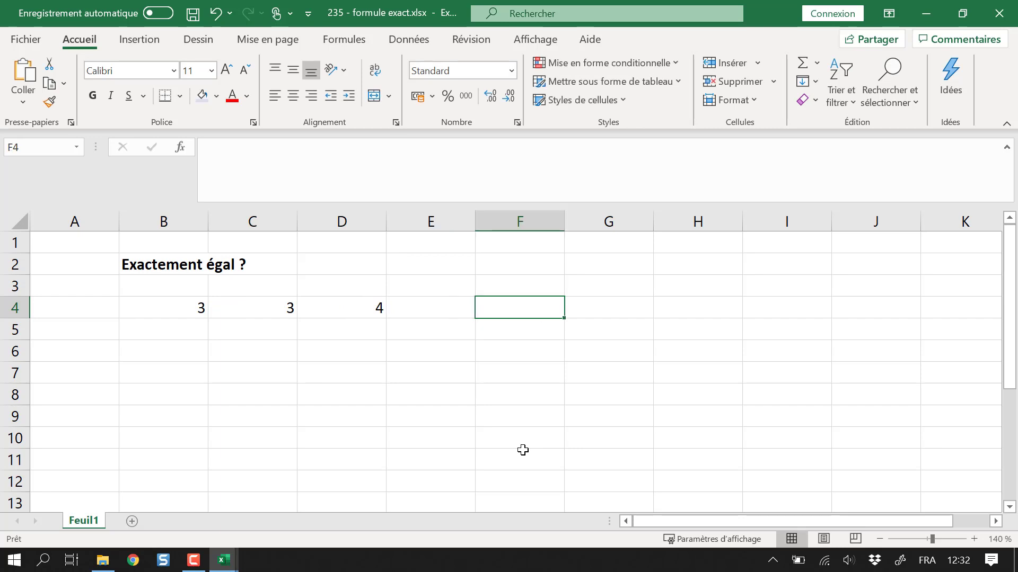
text(=)
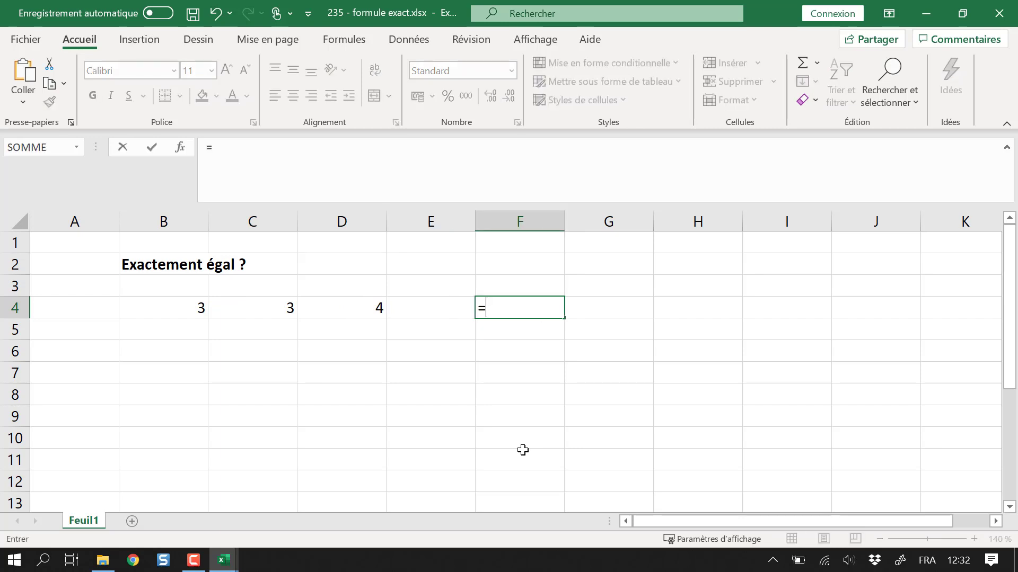
text(")
key(BackSpace)
key(BackSpace)
key(Left)
key(Left)
key(Left)
key(Left)
text(=)
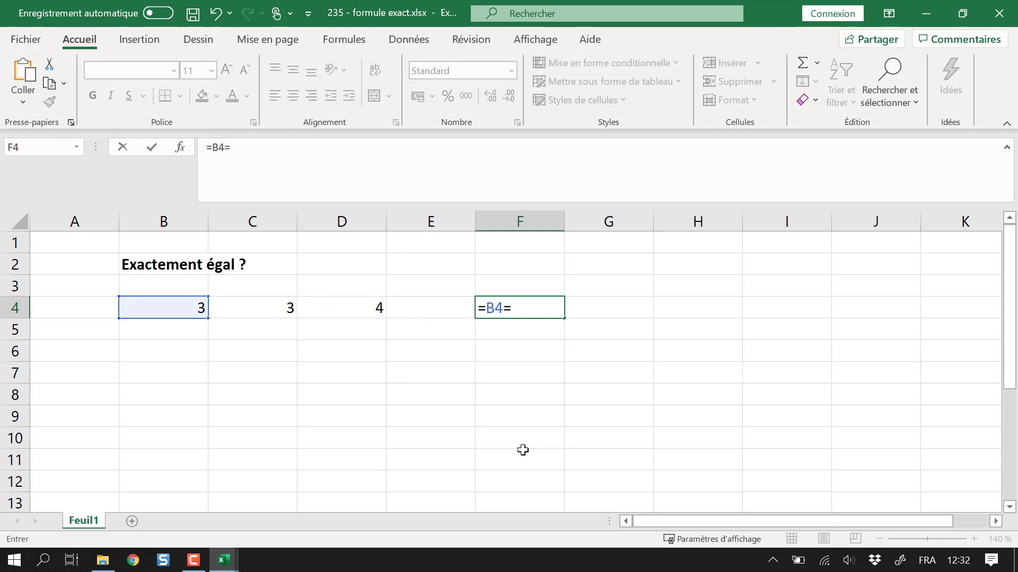
key(Left)
key(Left)
key(Left)
key(Return)
key(Up)
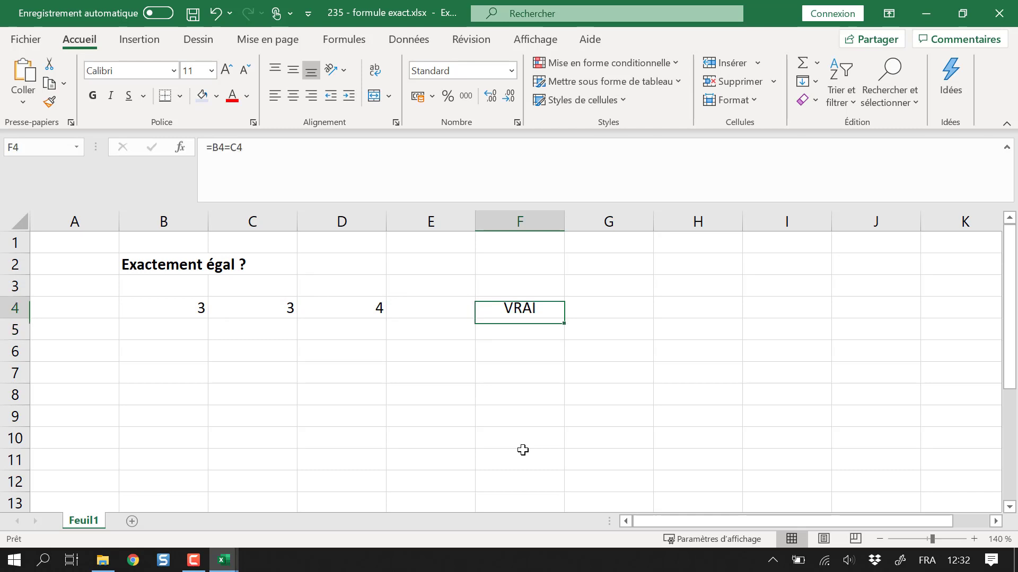
Enter the comparison formula =C4=D4 in cell G4.
key(Right)
text(=)
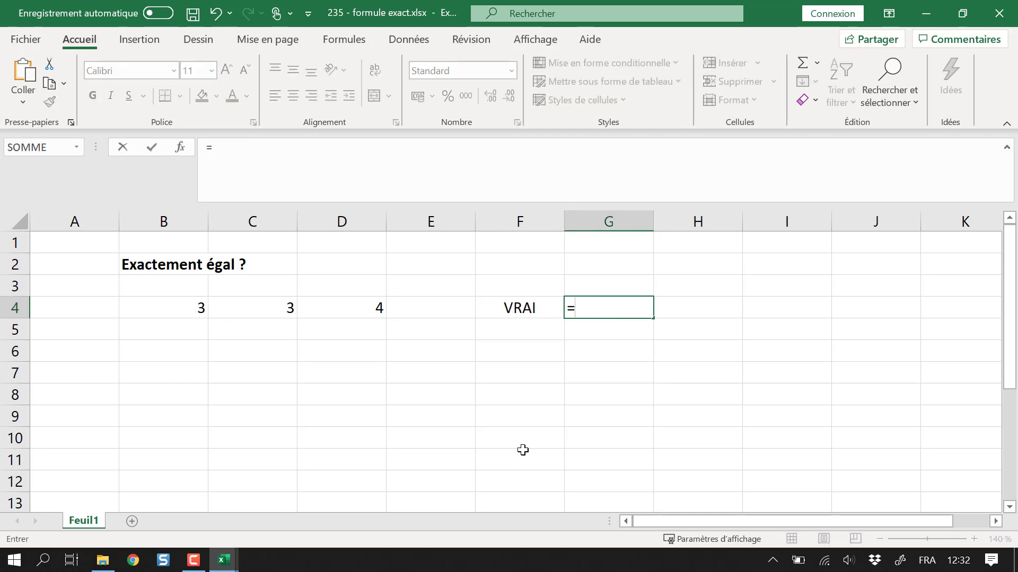
key(Left)
key(Left)
key(Left)
key(Left)
text(=)
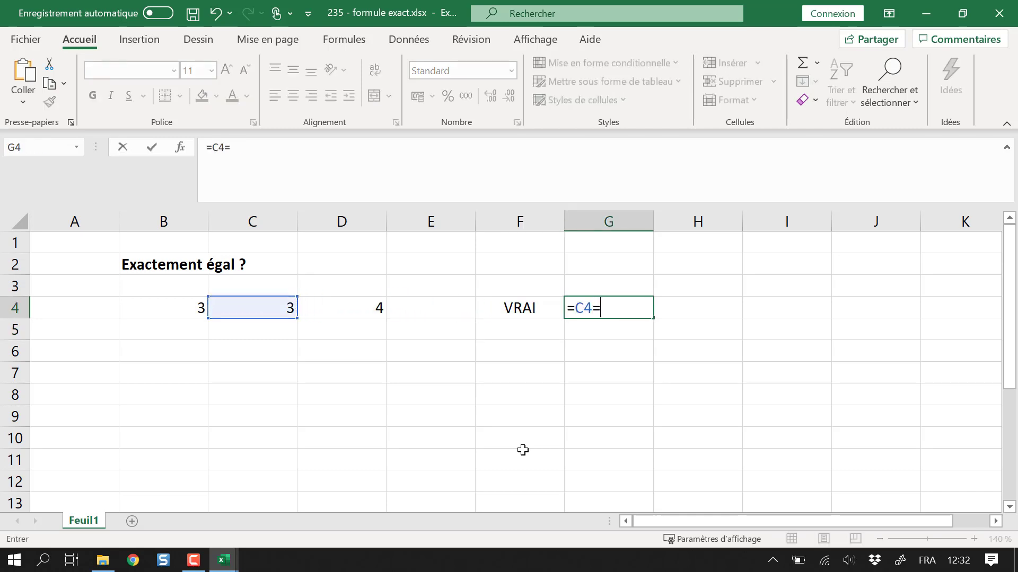
key(Left)
key(Left)
key(Left)
key(Return)
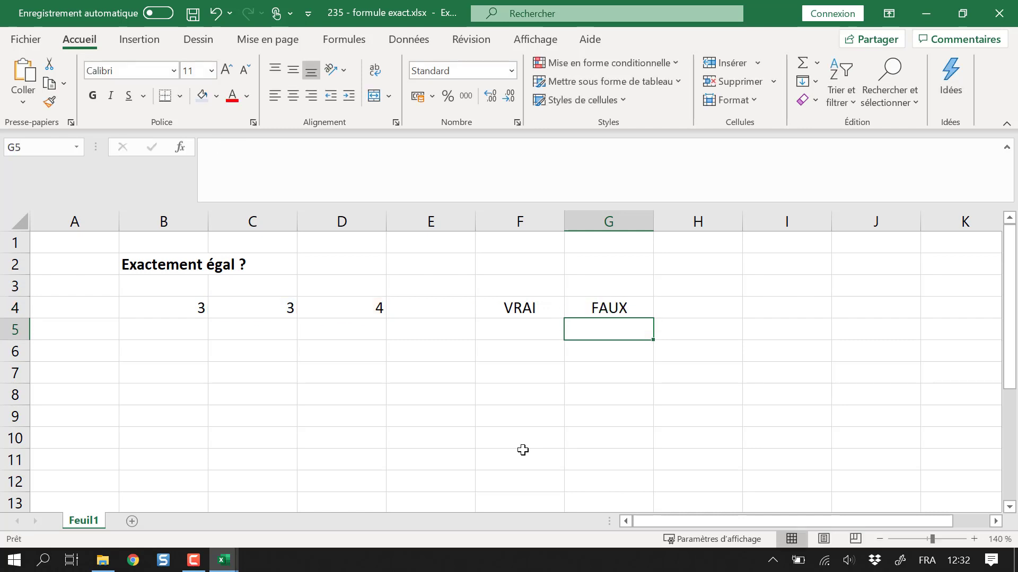
Enter "Texte" in cell B6 and the same word in capitals, "TEXTE", in cell C6.
key(Up)
key(Down)
key(Down)
key(Left)
key(Left)
key(Left)
key(Left)
key(Left)
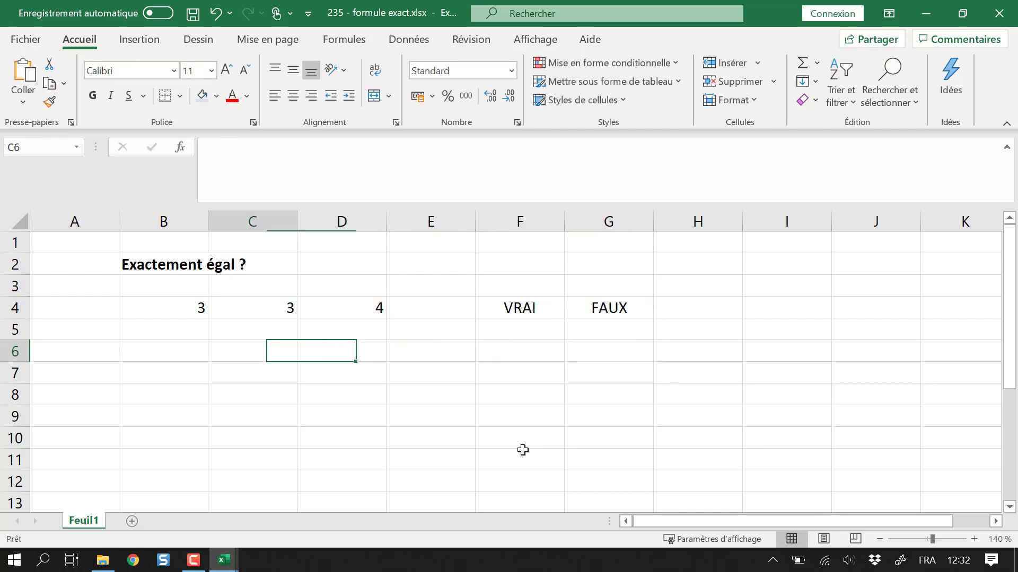
key(Up)
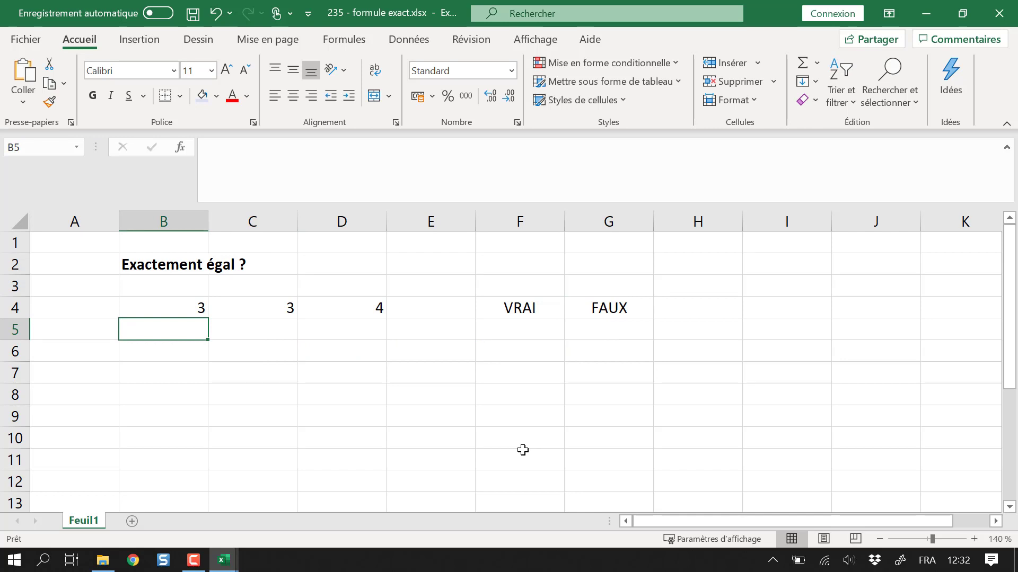
key(Down)
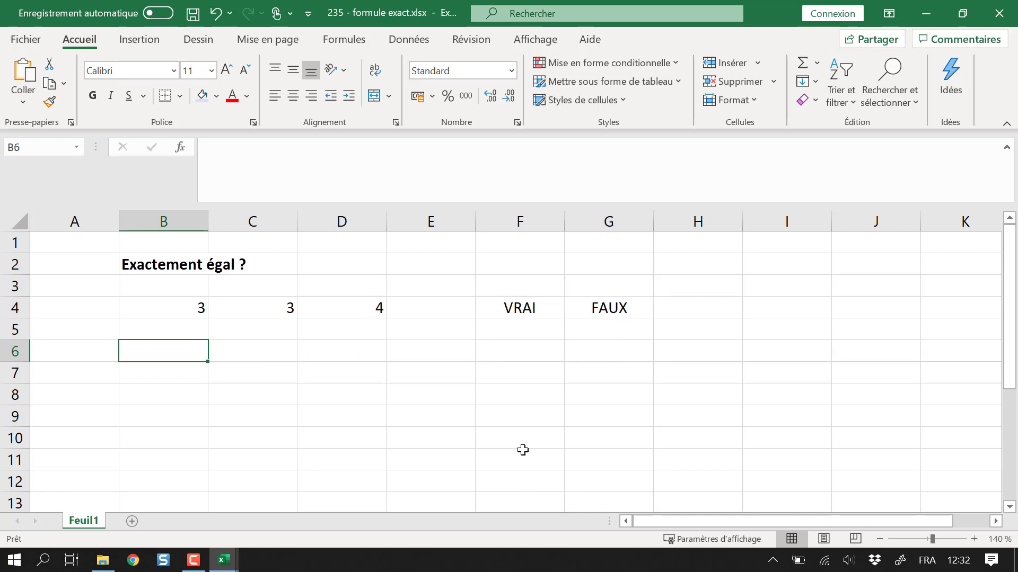
text(Texte)
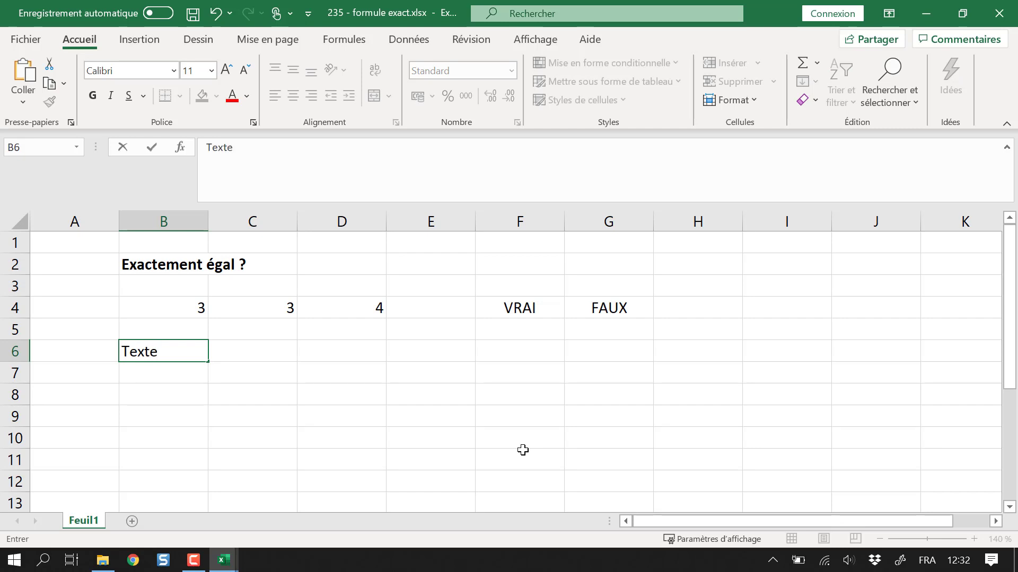
key(Tab)
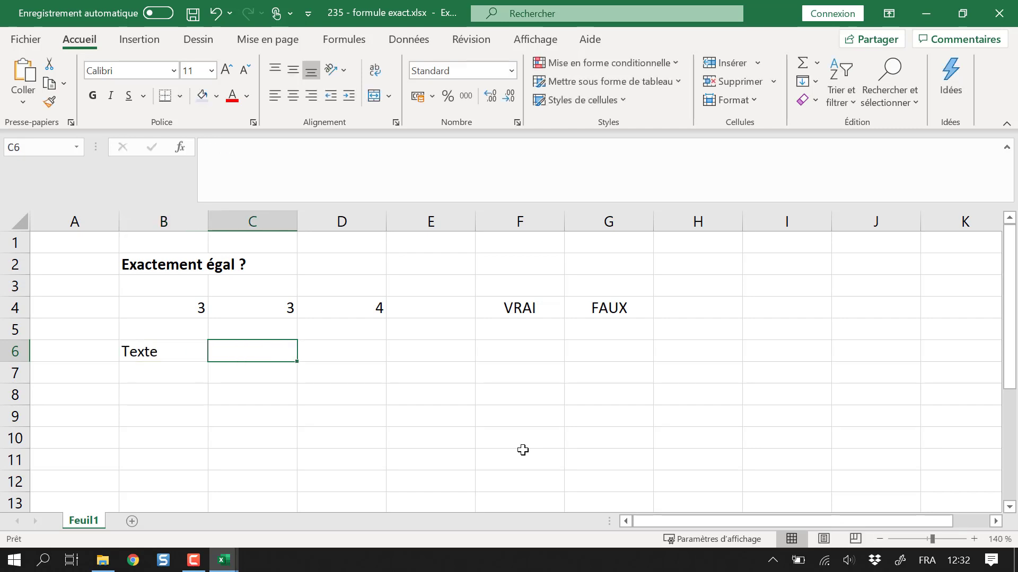
text(TEXTE)
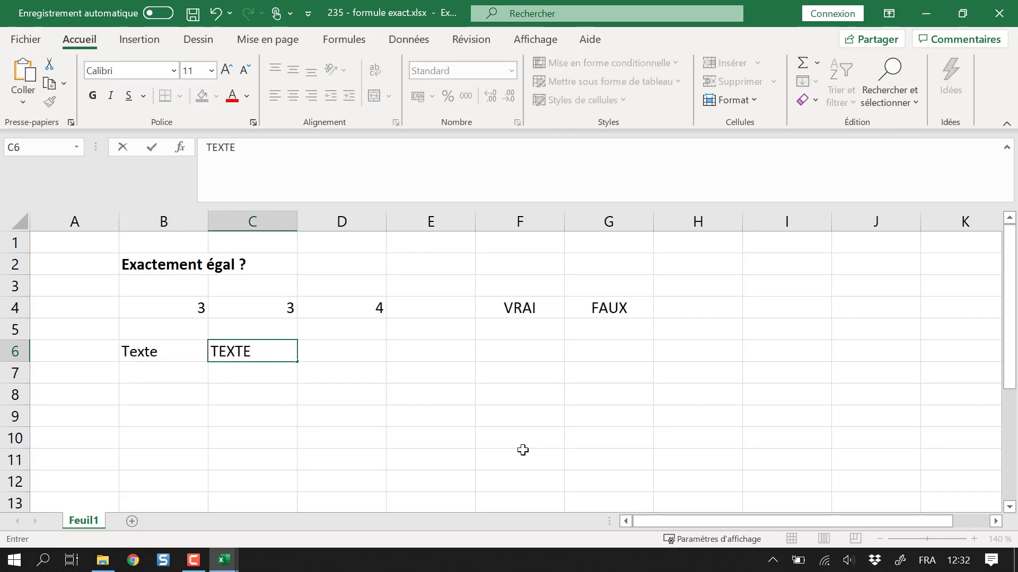
key(Return)
Enter the formula =SI(B6=C6;"egal";"diferent") in cell F6 to compare the two words.
key(Up)
key(Right)
key(Left)
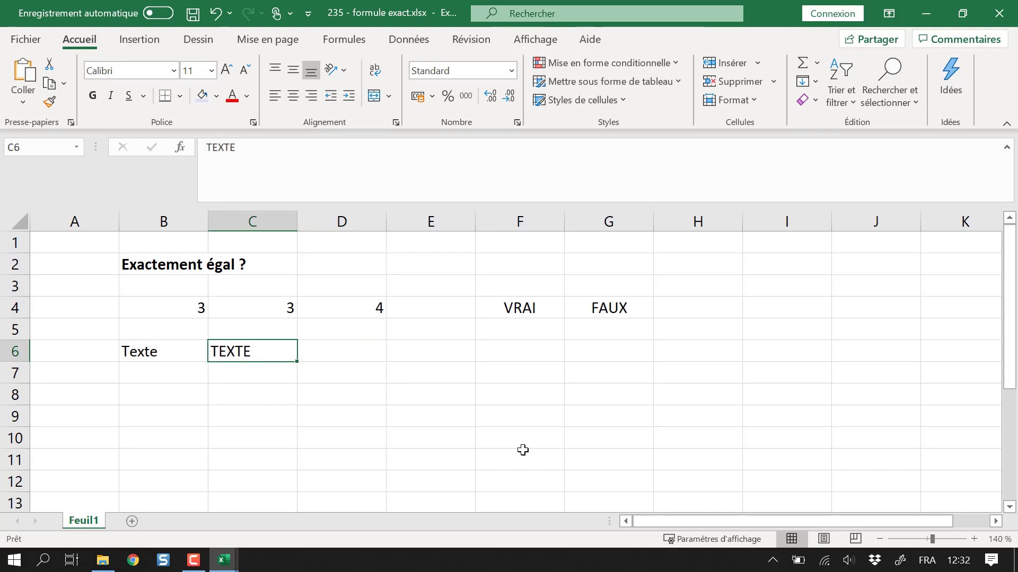
key(Left)
key(Right)
key(Right)
key(Right)
key(Right)
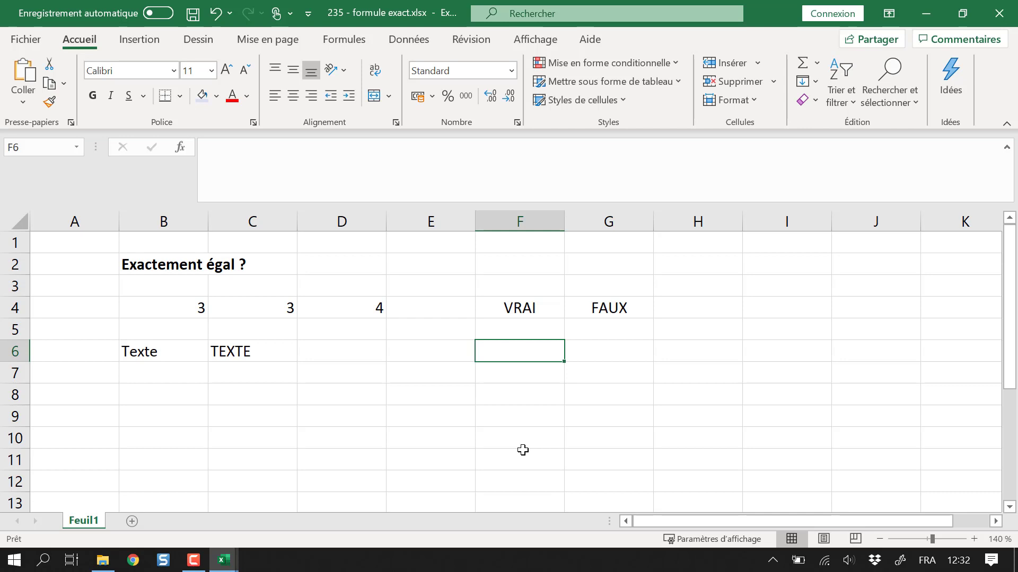
text(=Si()
key(Left)
key(Left)
key(Left)
key(Left)
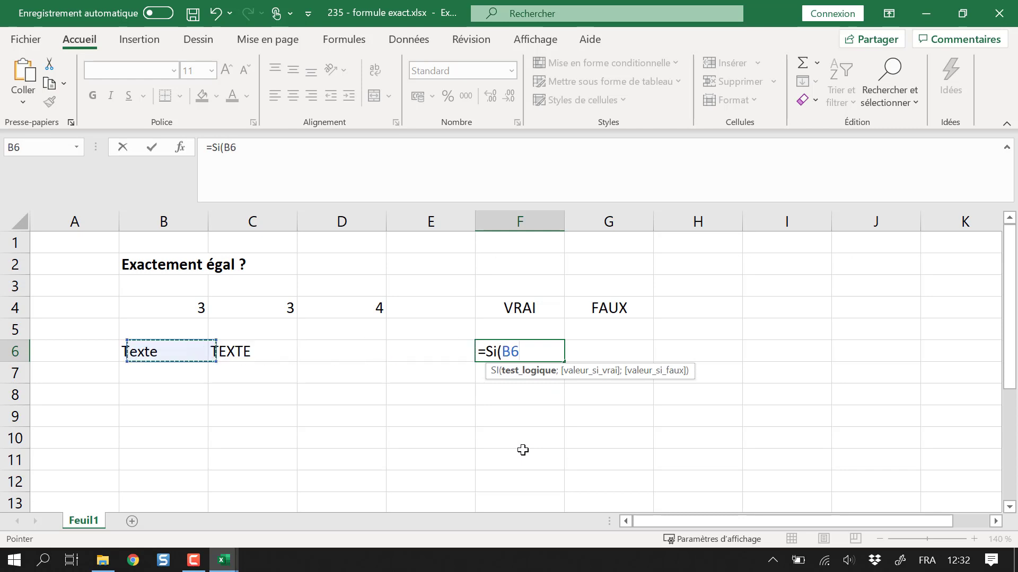
key(Left)
key(Right)
text(=)
key(Left)
key(Left)
key(Left)
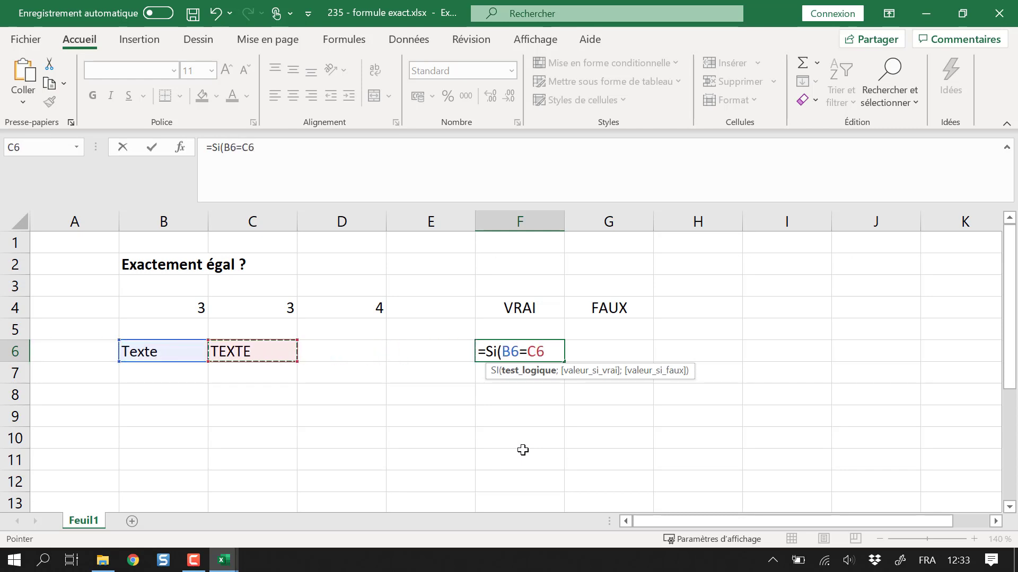
text(;)
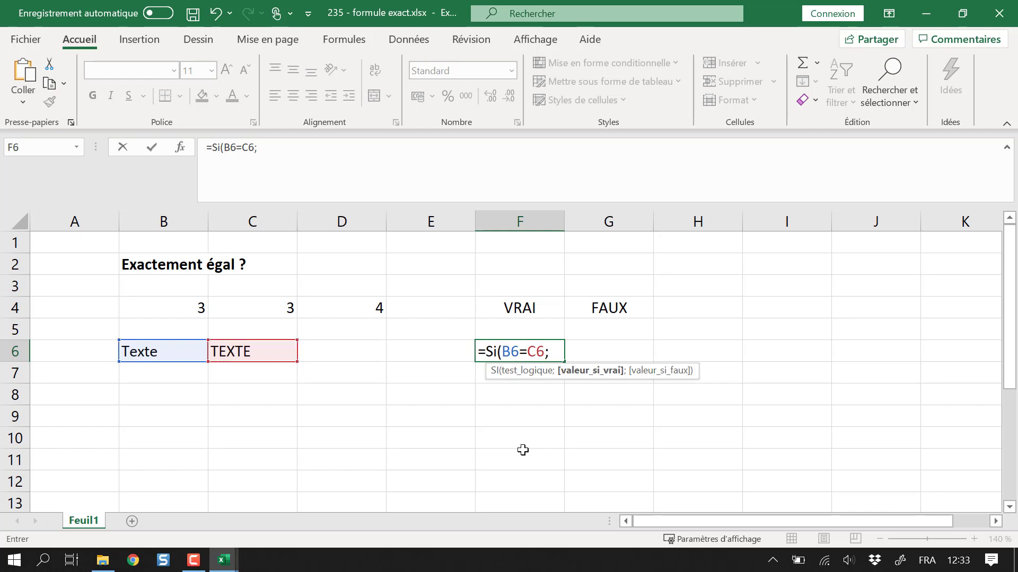
text("egal";")
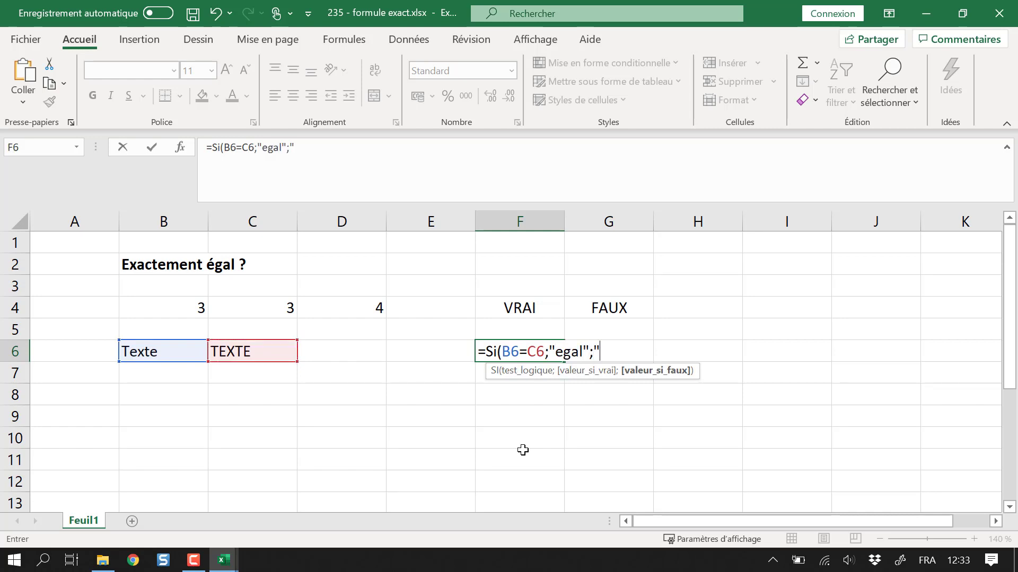
text(diferent)
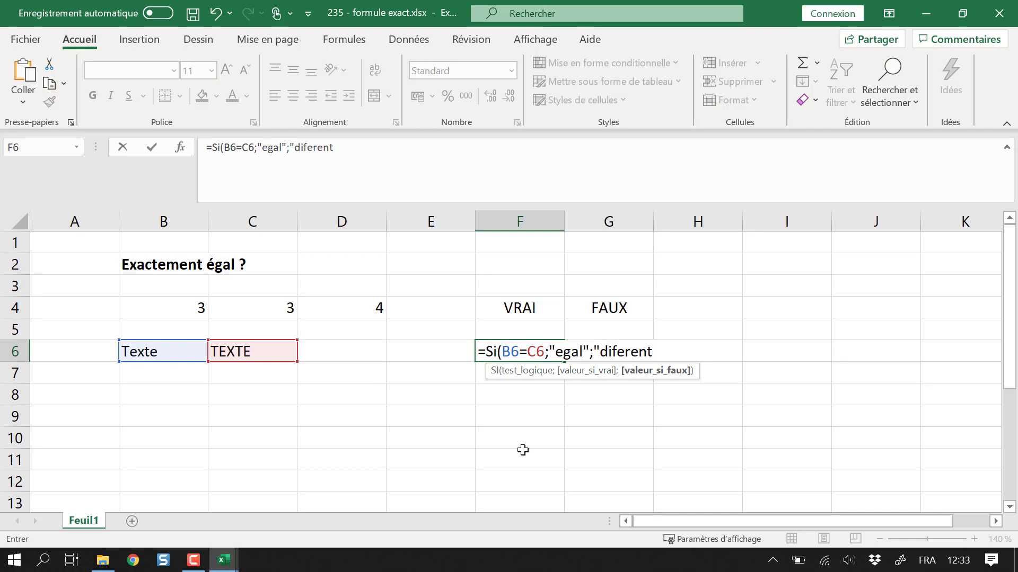
text("))
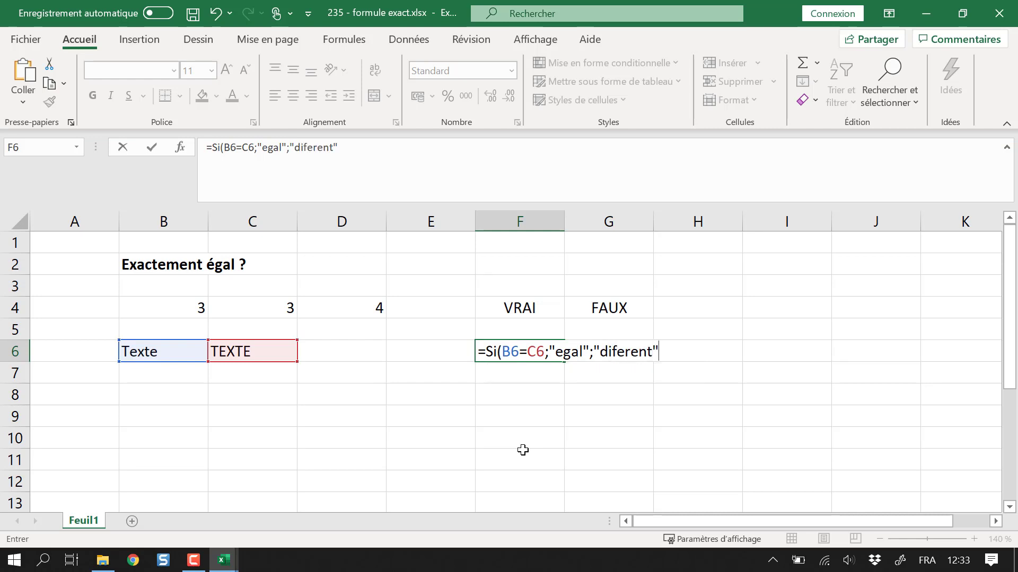
key(Left)
key(Left)
key(Right)
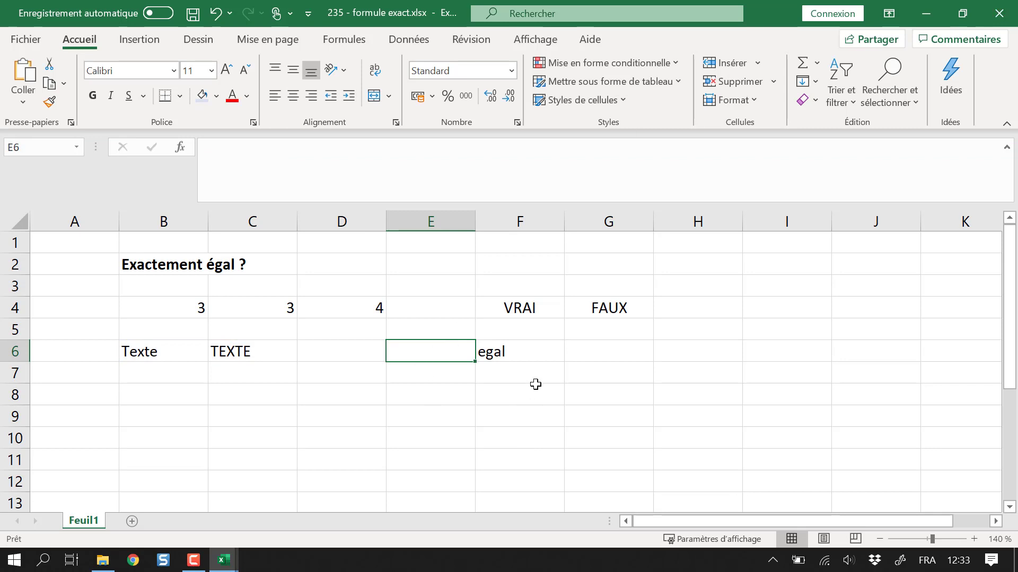
Correct the spelling of the second result text in the F6 formula to "different".
key(Right)
click(313, 145)
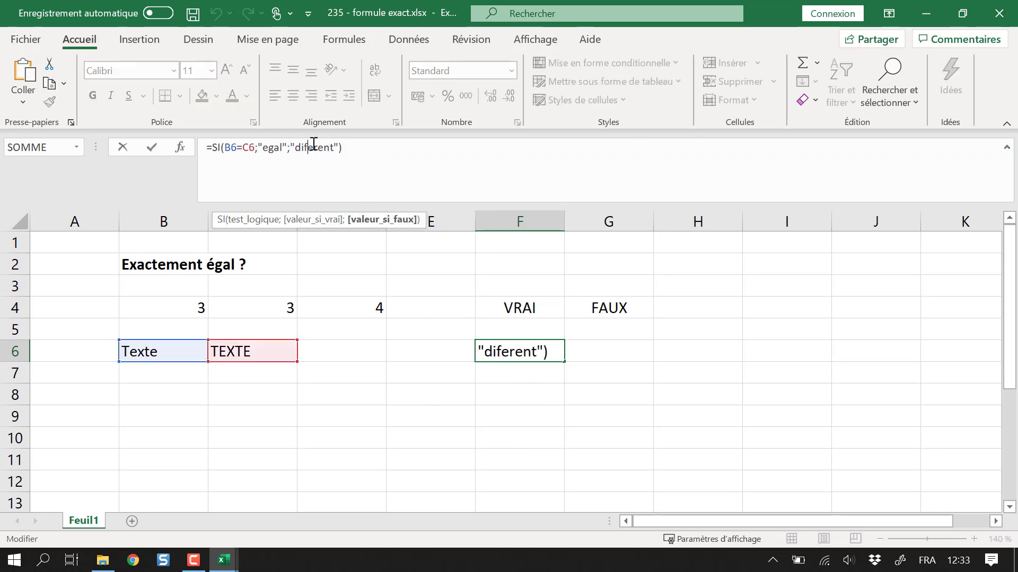
text(f)
key(Return)
key(Up)
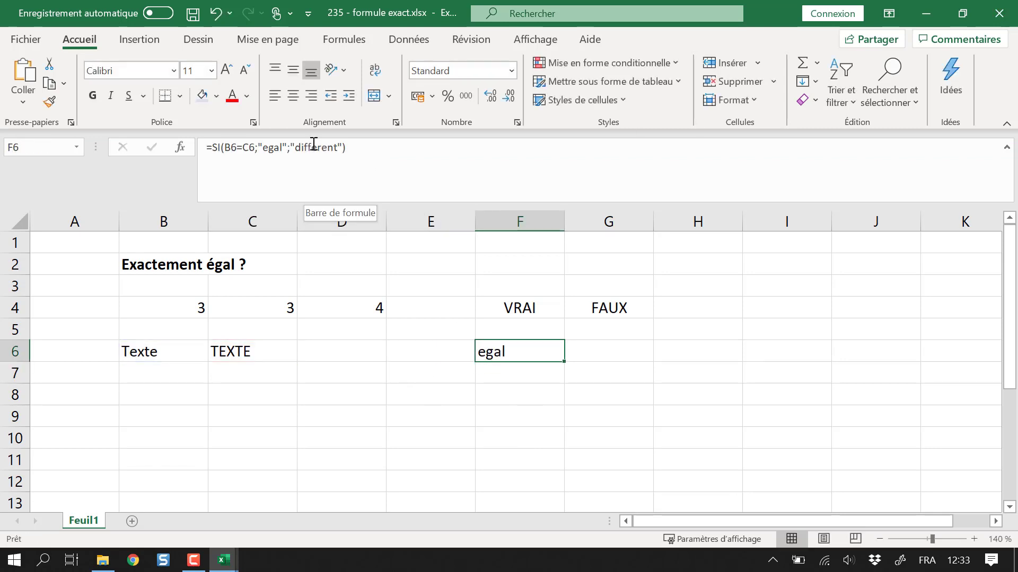
Examine the logical test in the F6 formula and the cells it compares, B6 and C6.
key(Left)
key(Left)
key(Left)
key(Right)
key(Right)
key(Right)
click(249, 147)
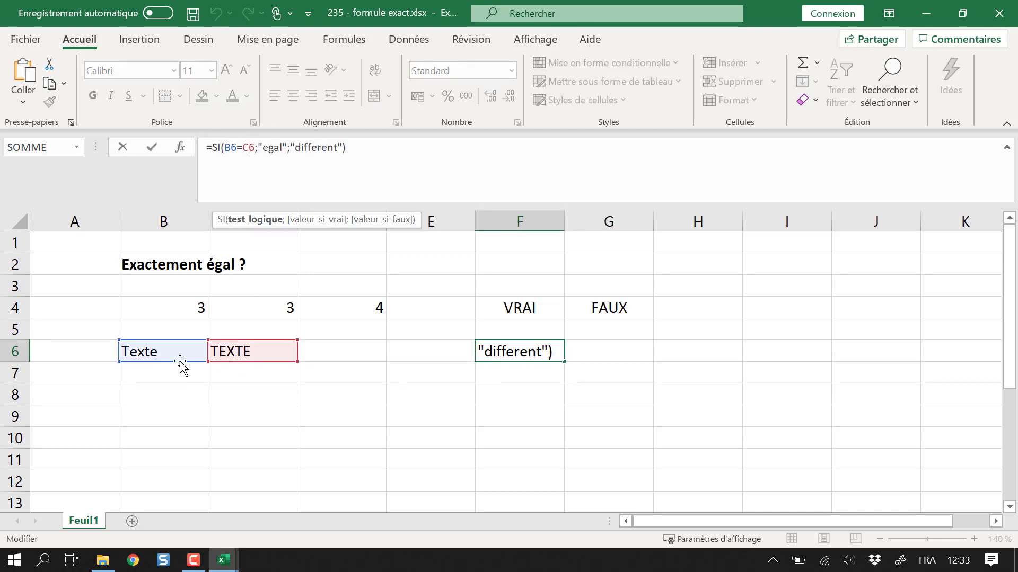
key(ctrl+Return)
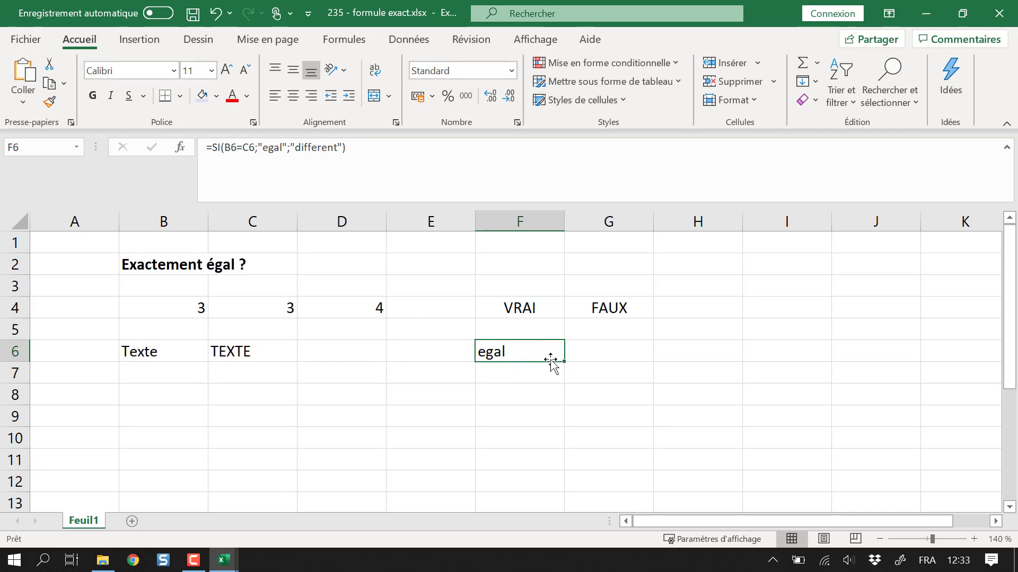
key(Up)
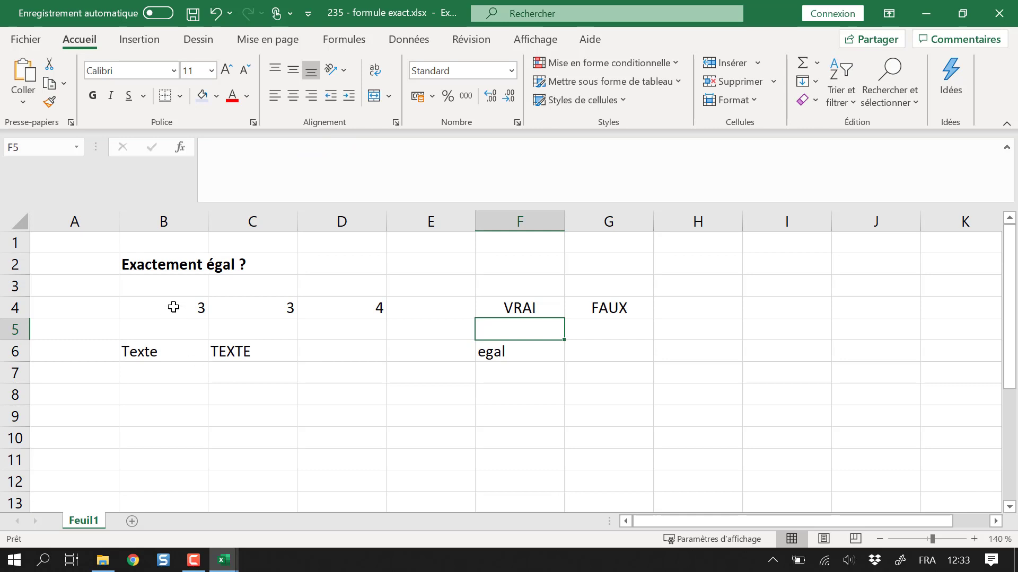
drag(134, 281, 176, 448)
drag(244, 300, 249, 440)
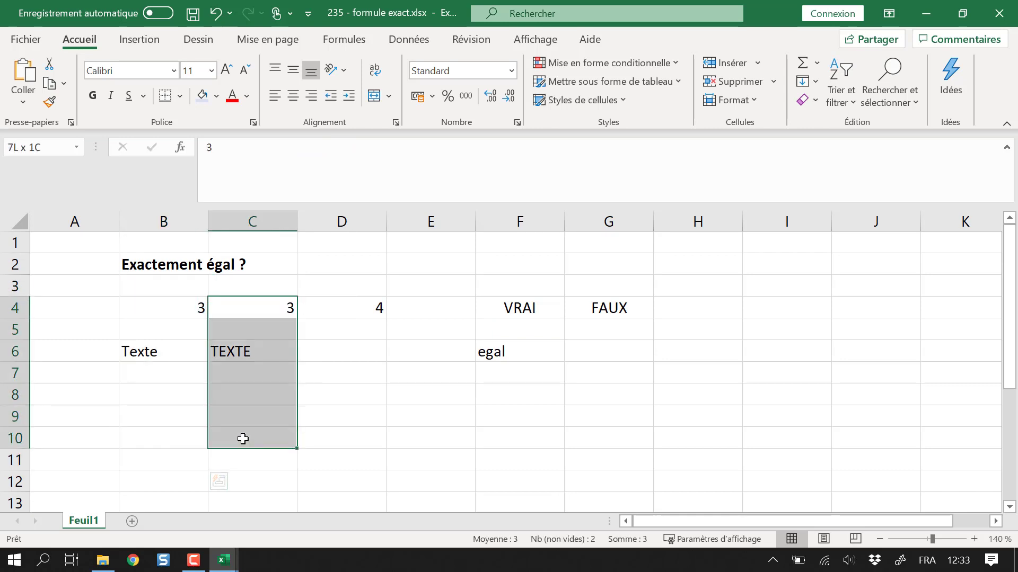
click(181, 430)
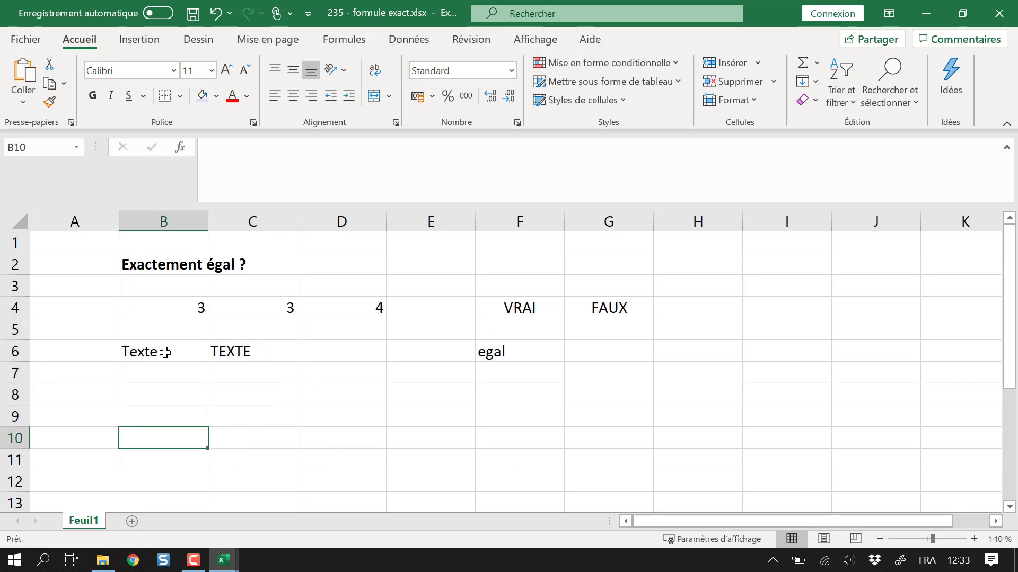
click(165, 352)
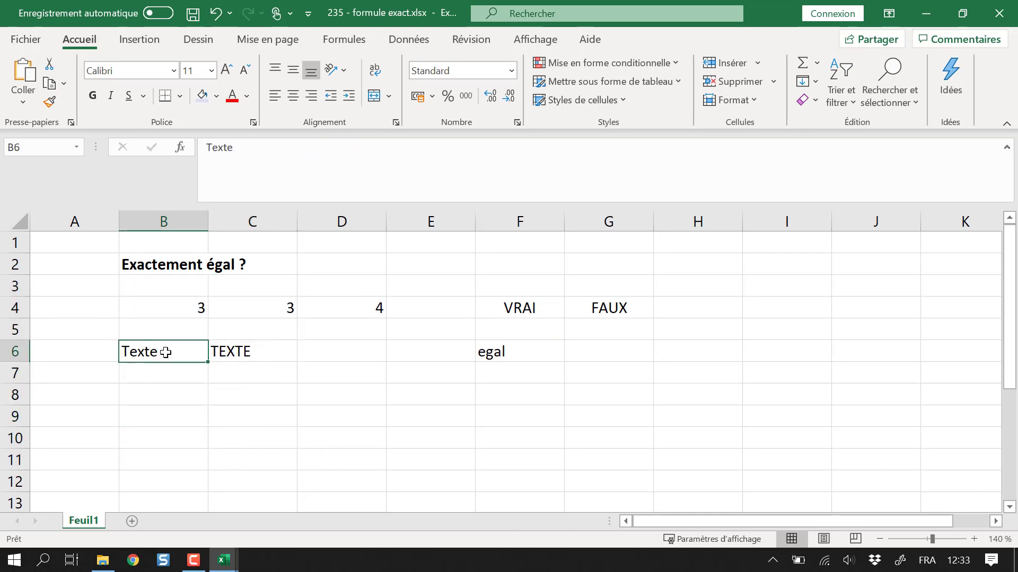
Review the word in C6 and the equals comparison between B6 and C6 inside the F6 formula.
click(232, 359)
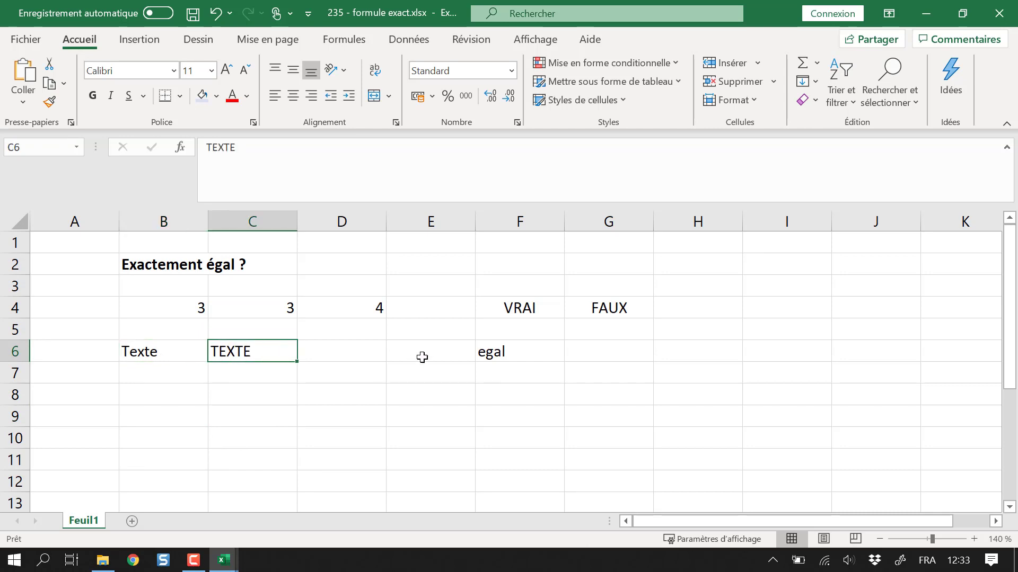
click(527, 353)
click(246, 147)
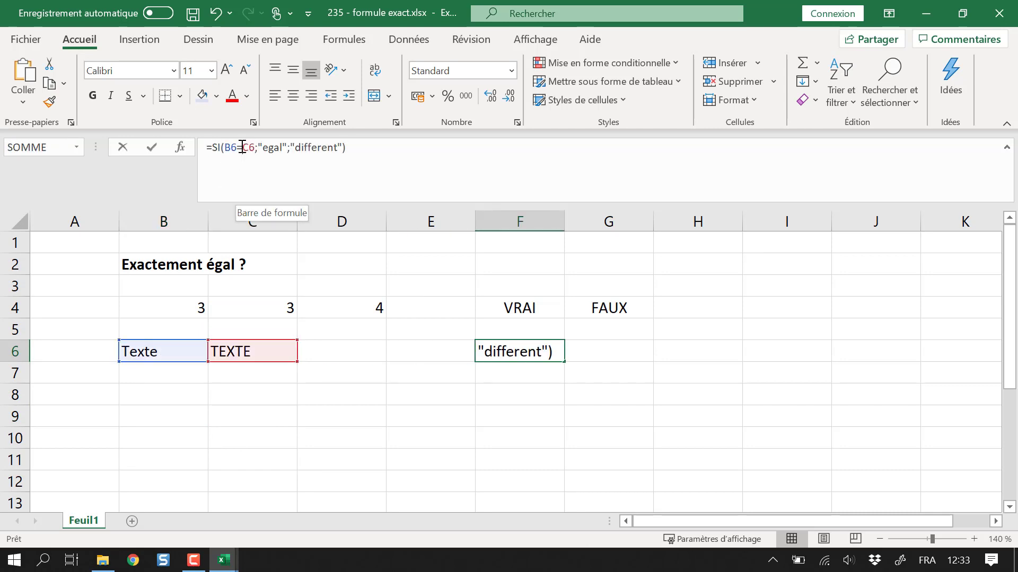
drag(243, 148, 240, 149)
key(Escape)
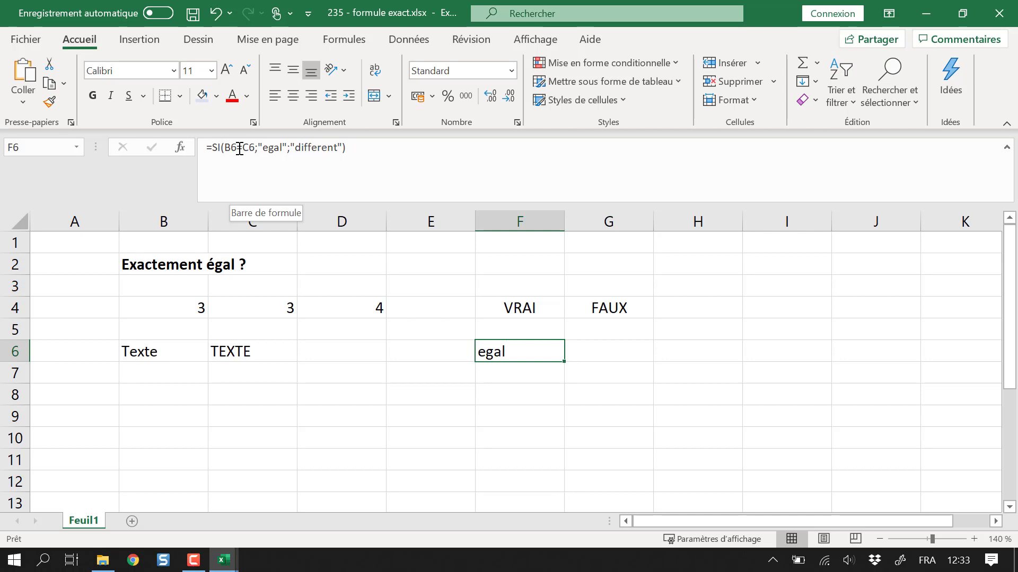
key(Right)
key(Left)
key(Down)
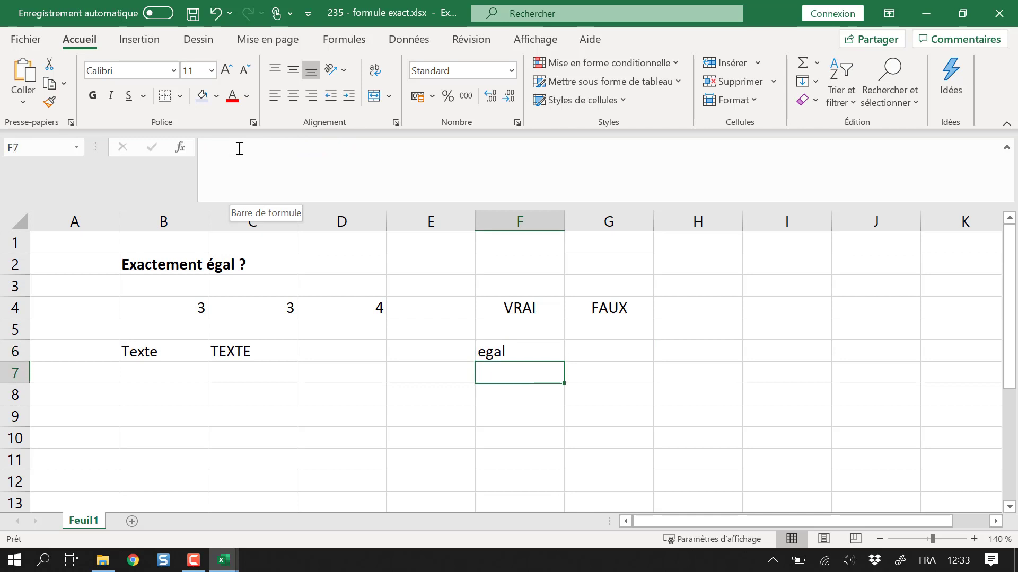
key(Up)
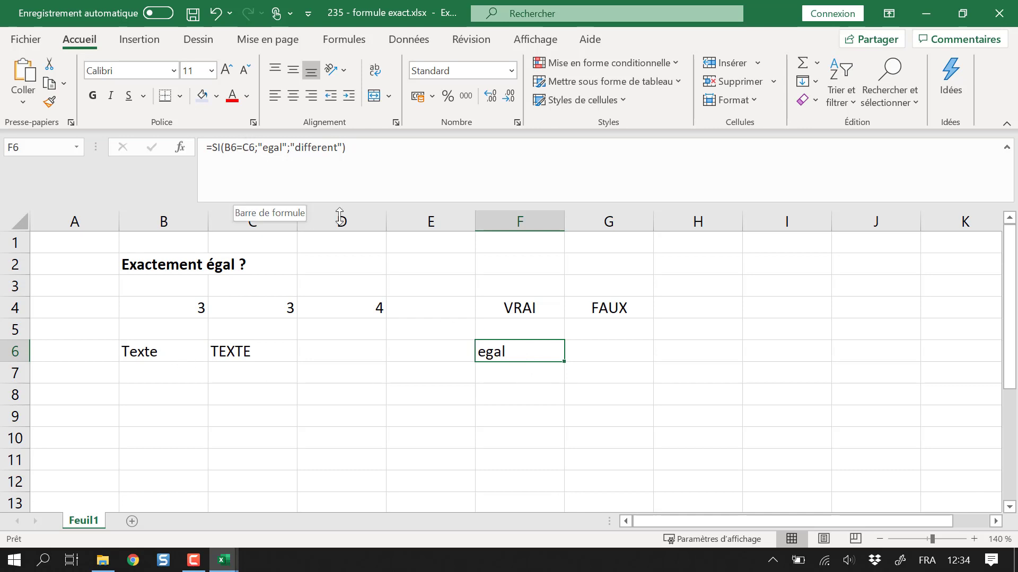
Copy the full text of the F6 formula into cell F8, keeping the references to B6 and C6.
click(480, 412)
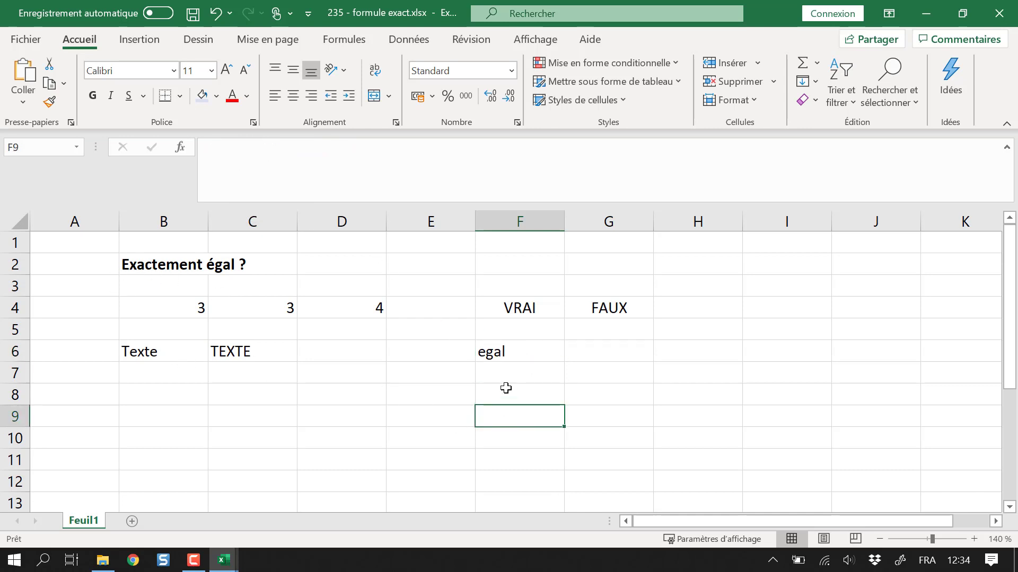
click(504, 390)
click(512, 349)
drag(397, 156, 158, 169)
key(ctrl+c)
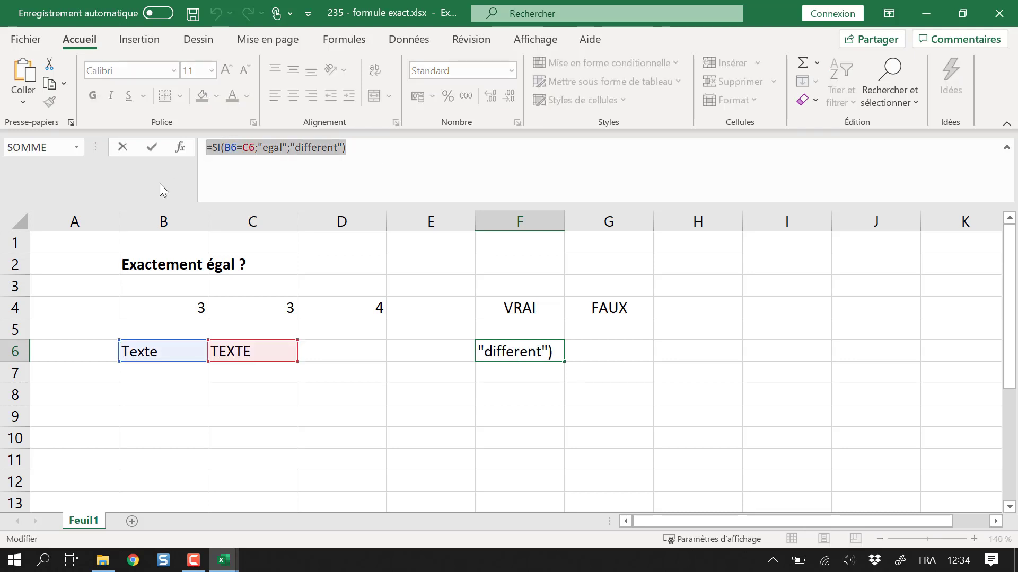
key(Return)
click(535, 392)
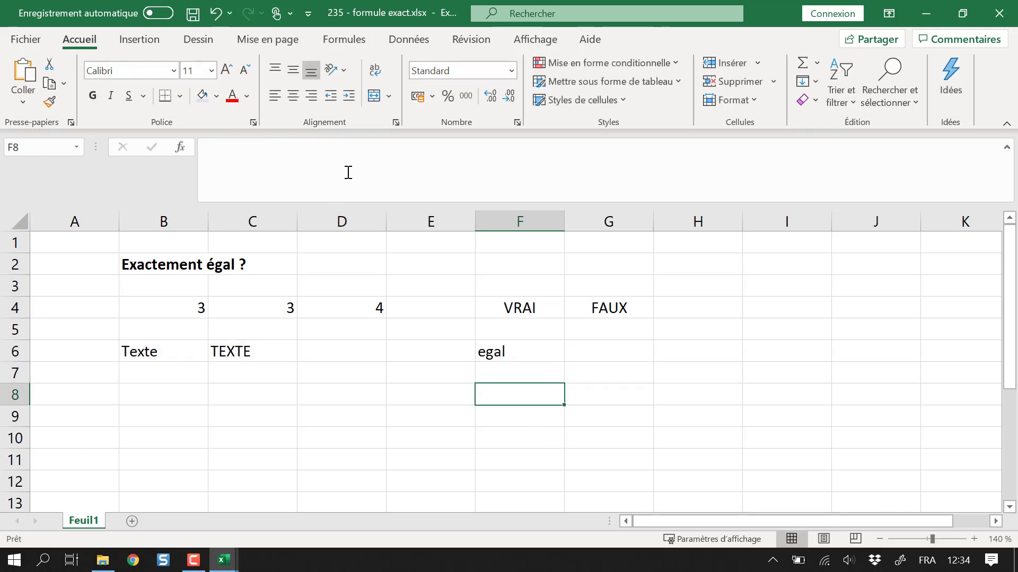
click(349, 169)
key(ctrl+v)
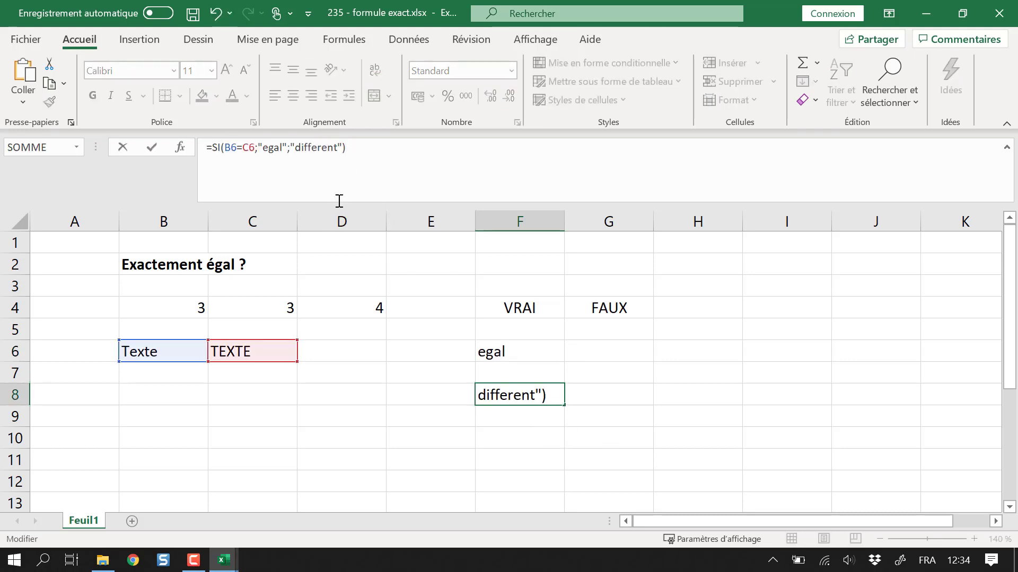
key(Return)
key(Up)
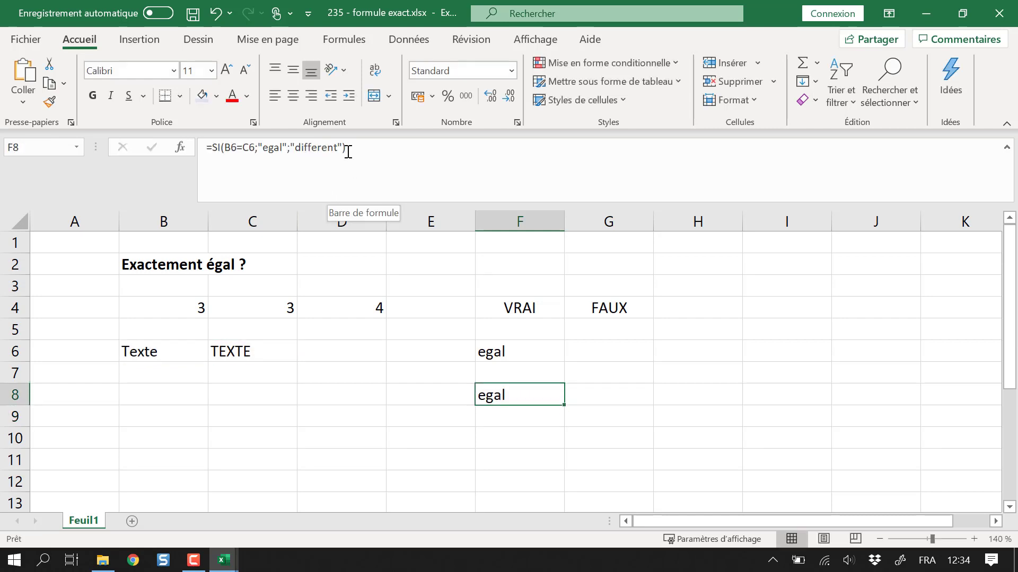
Replace the test B6=C6 in the F8 formula with EXACT(B6;C6).
click(255, 147)
drag(243, 147, 226, 147)
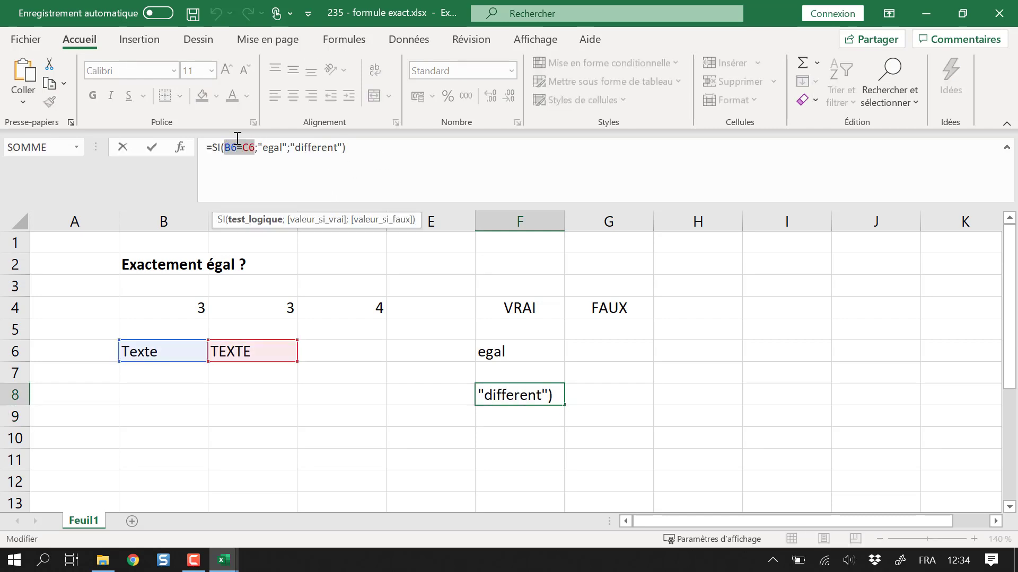
text(exact()
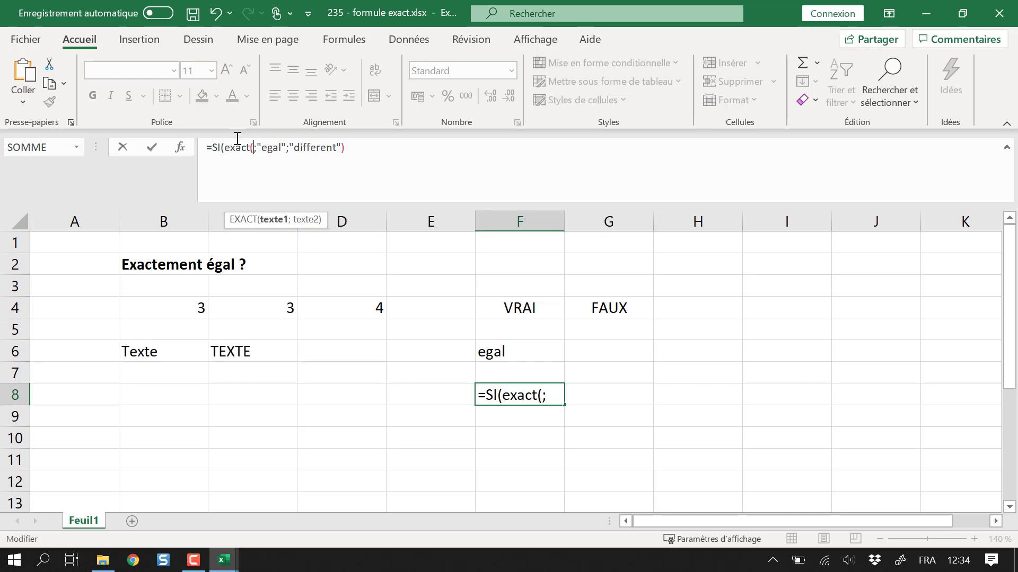
click(171, 352)
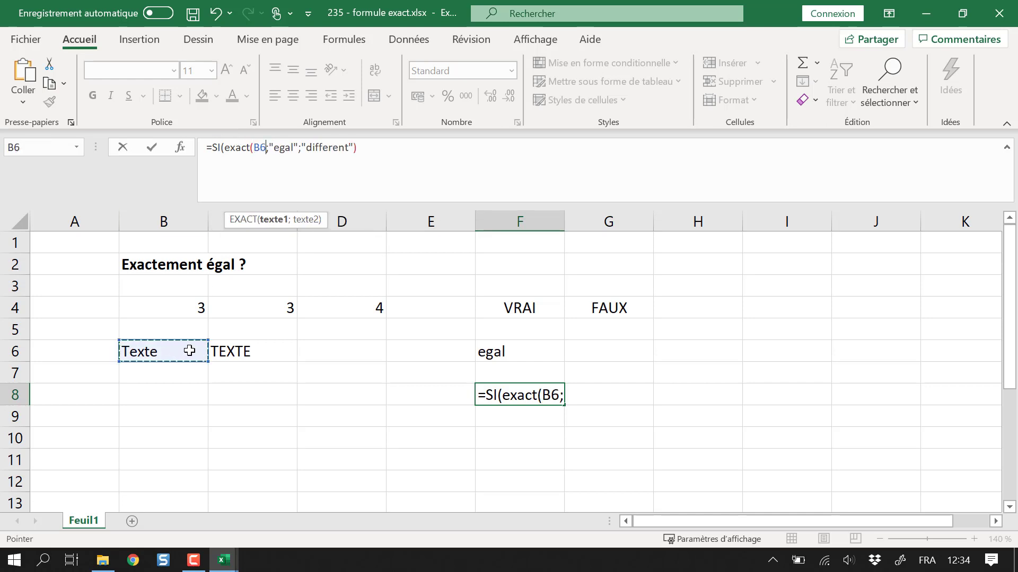
text(;)
click(260, 351)
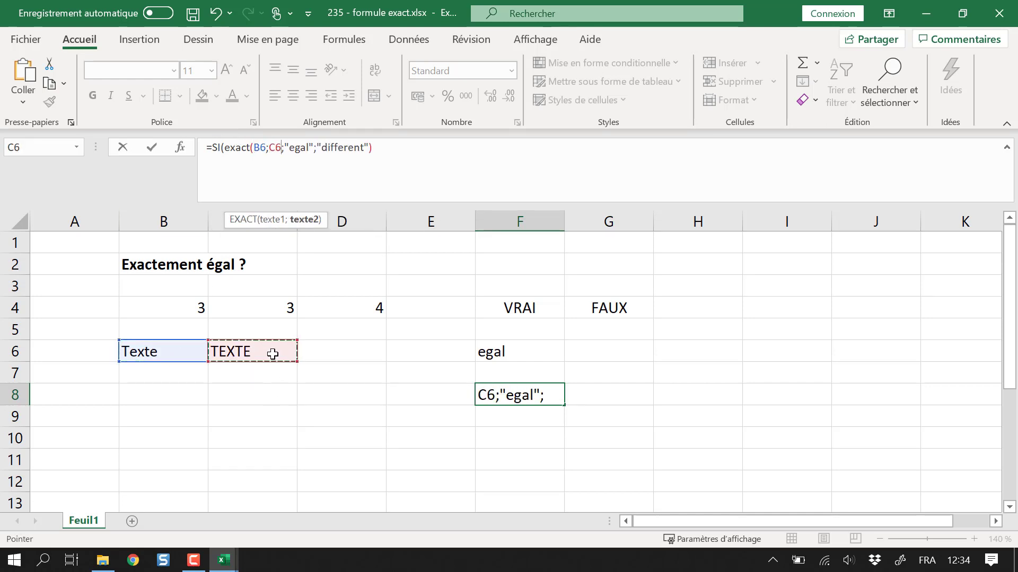
text())
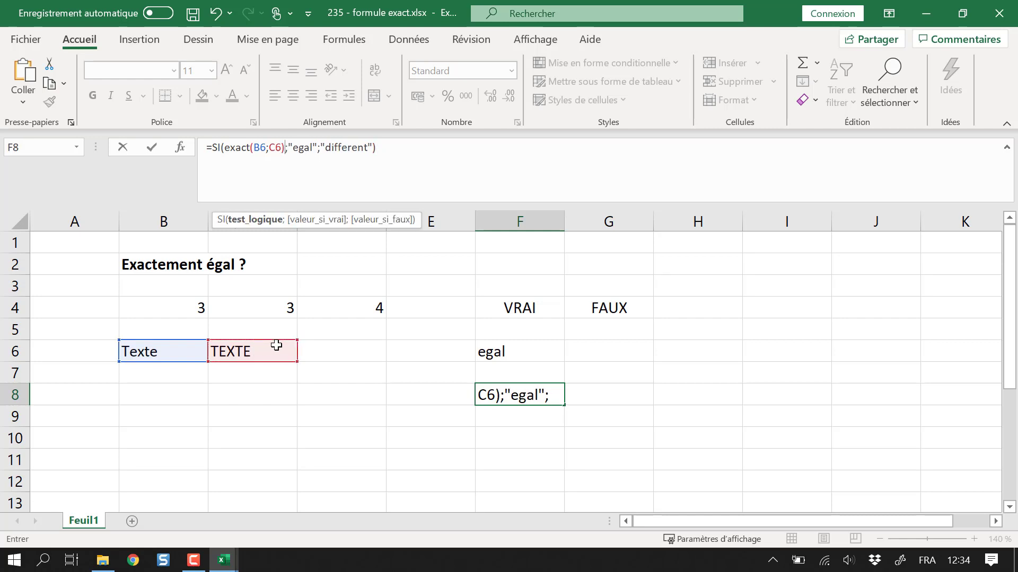
key(Return)
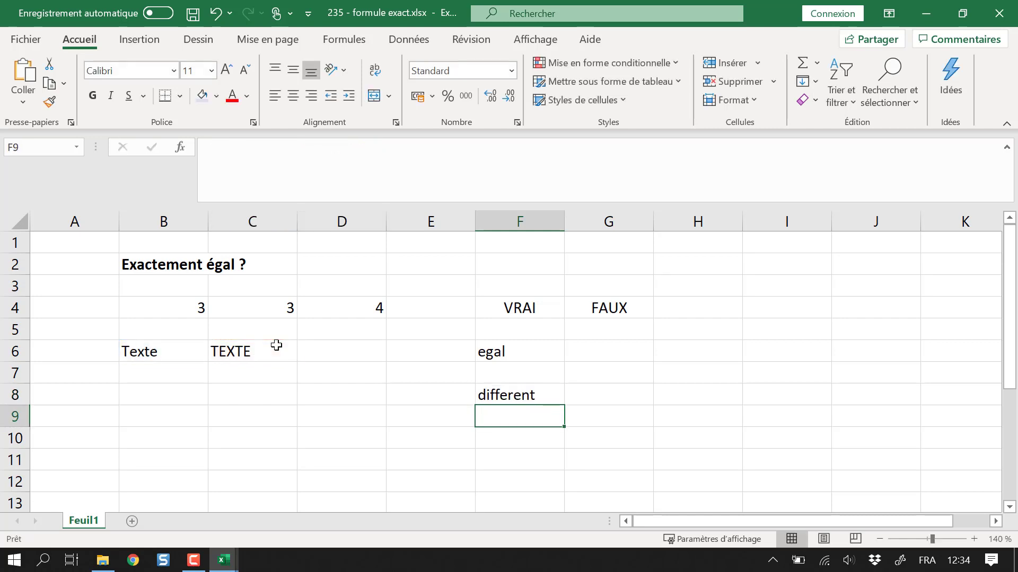
Compare the EXACT test in the F8 formula with the equals-sign test in the F6 formula.
key(Up)
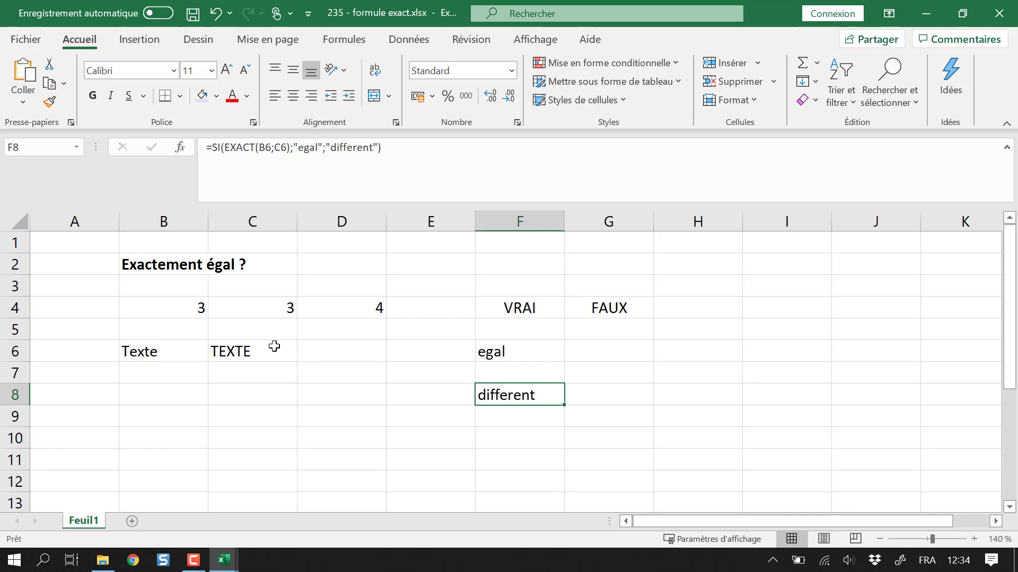
key(Up)
key(Up)
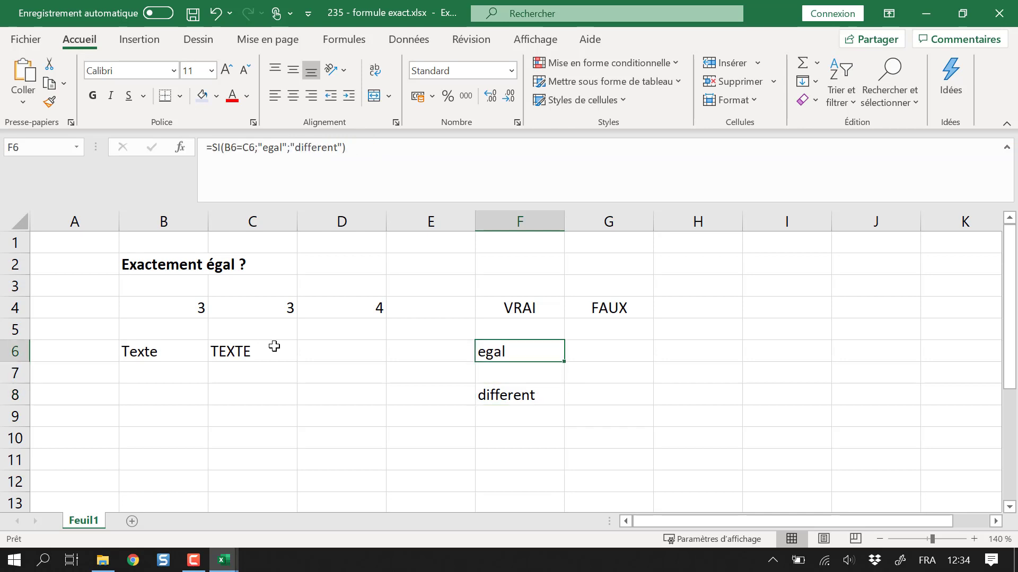
key(Left)
key(Left)
key(Right)
key(Right)
click(242, 148)
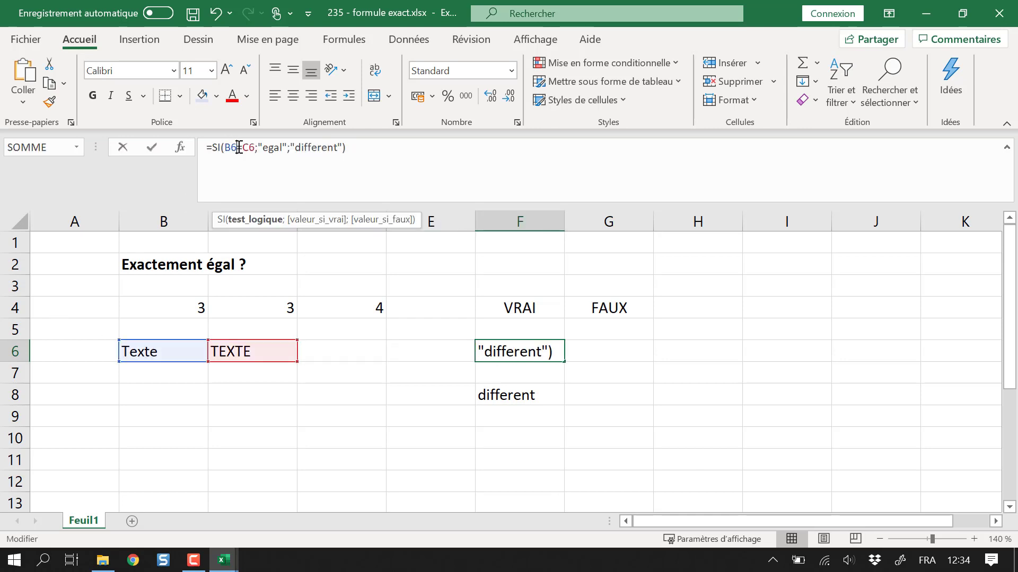
click(490, 392)
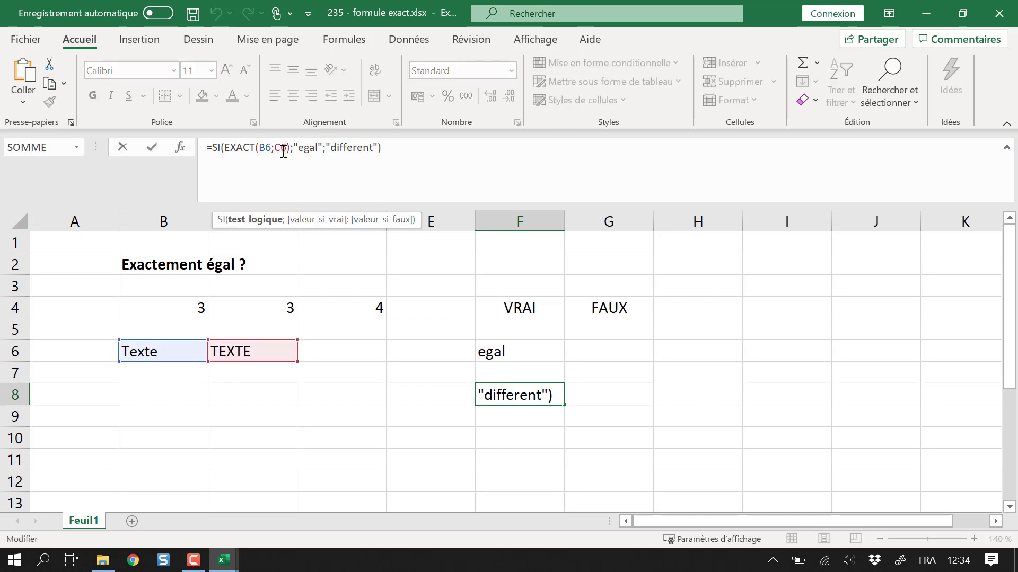
key(Escape)
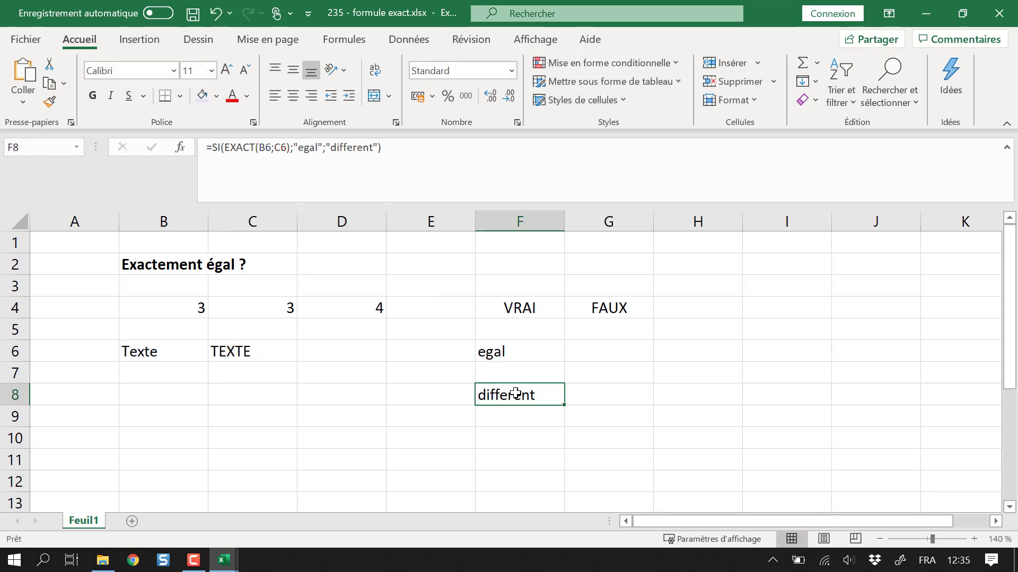
Copy the two words in B6:C6 to row 10, starting at cell B10.
click(158, 350)
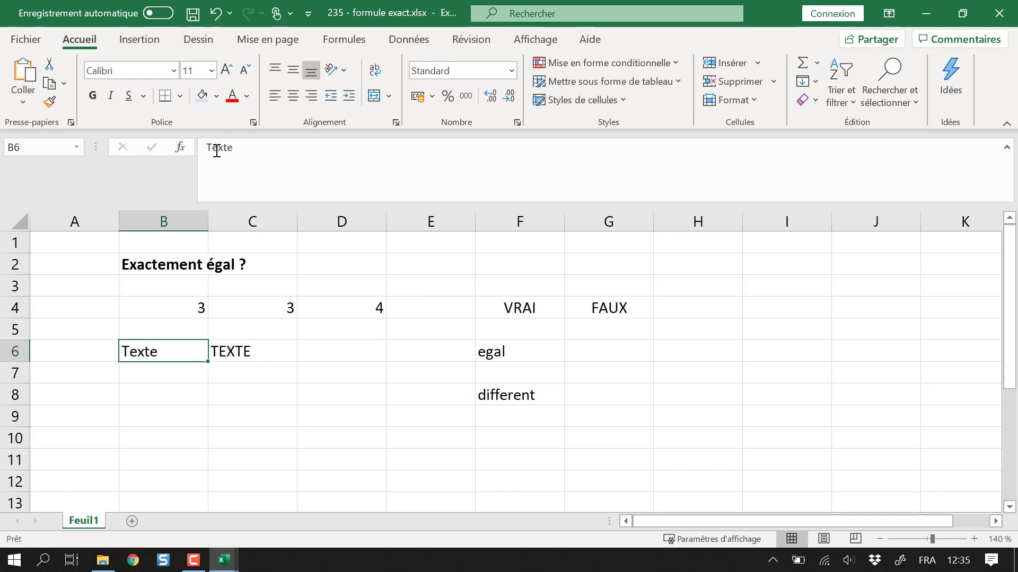
click(464, 403)
drag(165, 353, 232, 354)
key(ctrl+c)
click(170, 439)
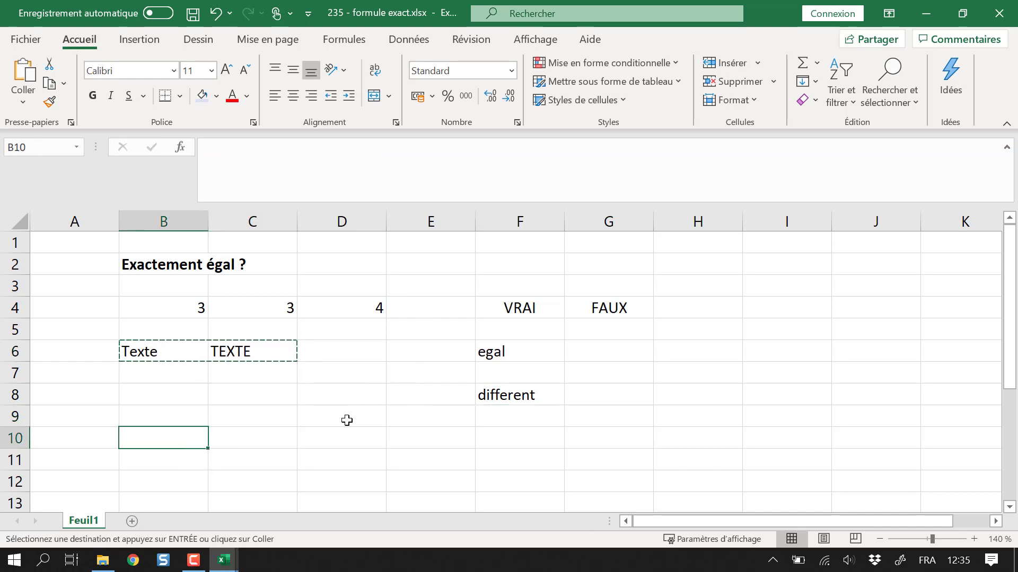
key(ctrl+v)
Copy the EXACT formula from cell F8 to cell F10.
click(513, 392)
key(ctrl+c)
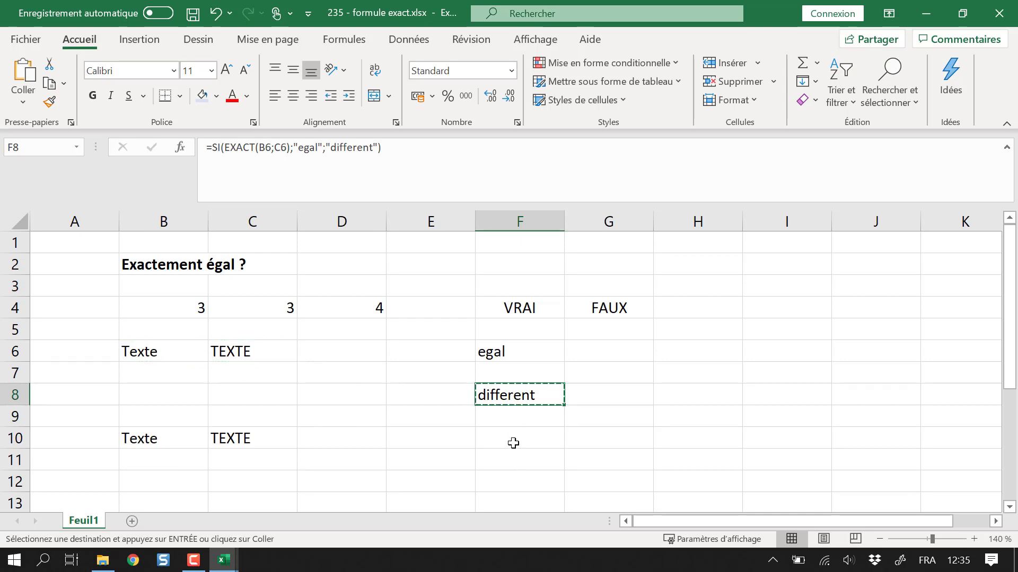
click(530, 439)
key(ctrl+v)
Move the references in the F10 formula to B10 and C10 so it reads =SI(EXACT(B10;C10);"egal";"different").
double_click(530, 439)
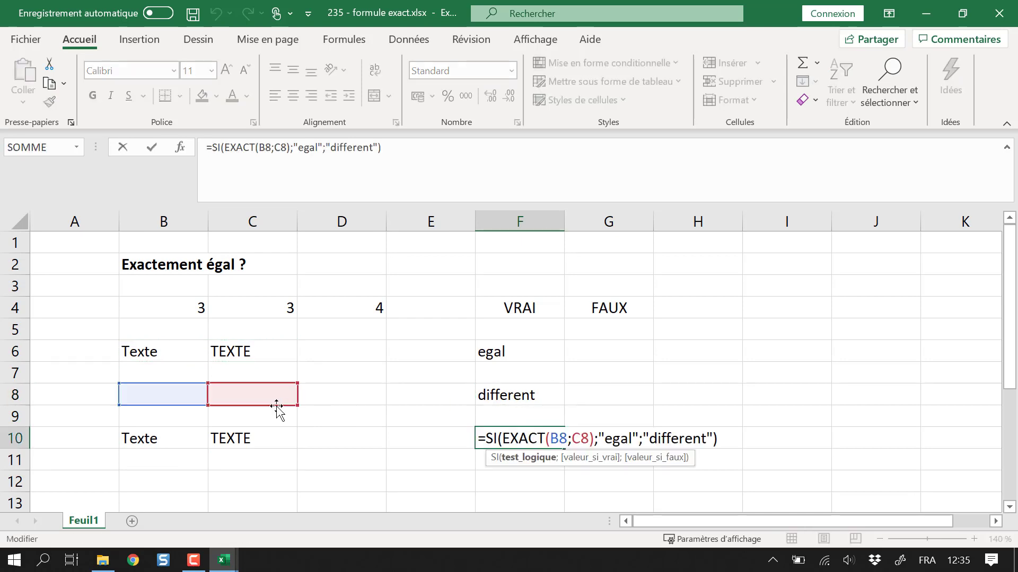
drag(275, 407, 274, 440)
drag(170, 416, 172, 436)
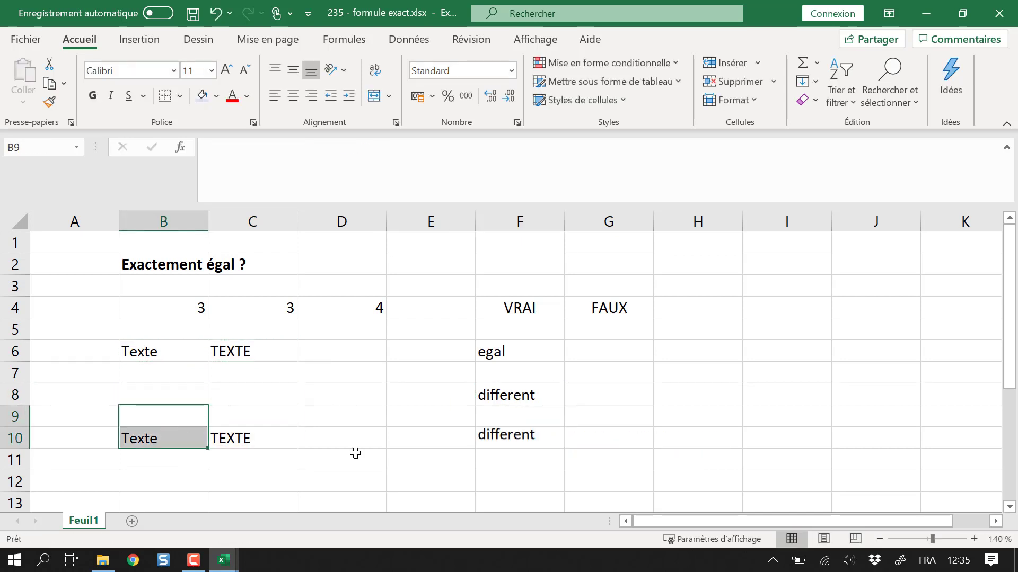
click(498, 436)
double_click(502, 435)
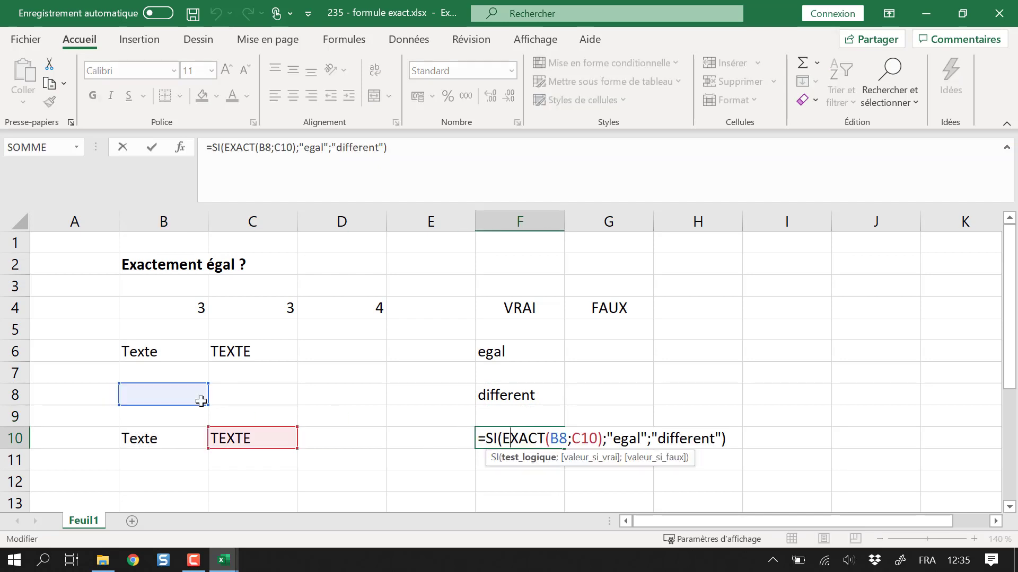
drag(174, 409, 181, 440)
key(Return)
Change the word in B10 to "TEXTE" in capitals and check the formula in F10.
click(161, 442)
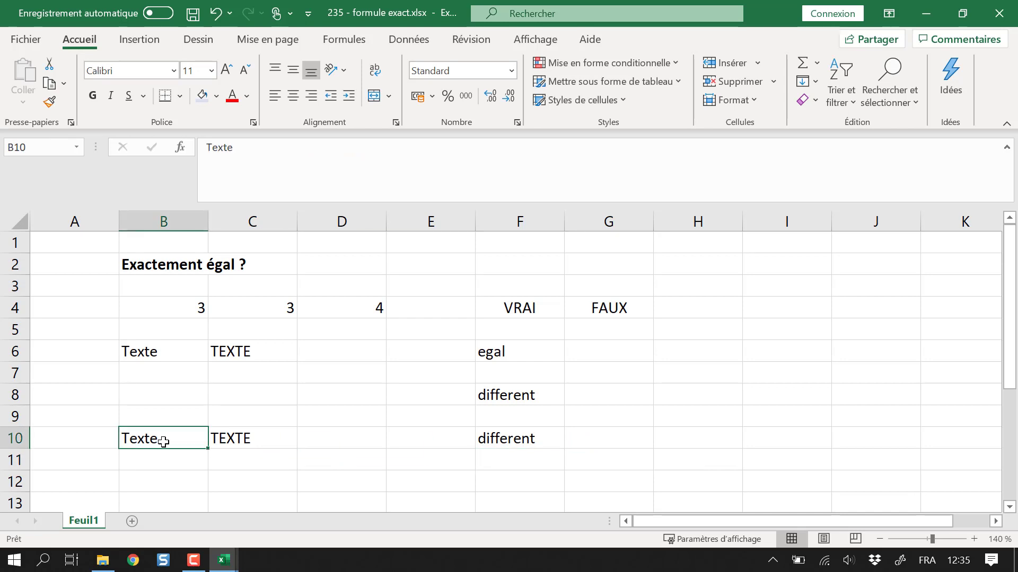
text(TEXTE)
key(Return)
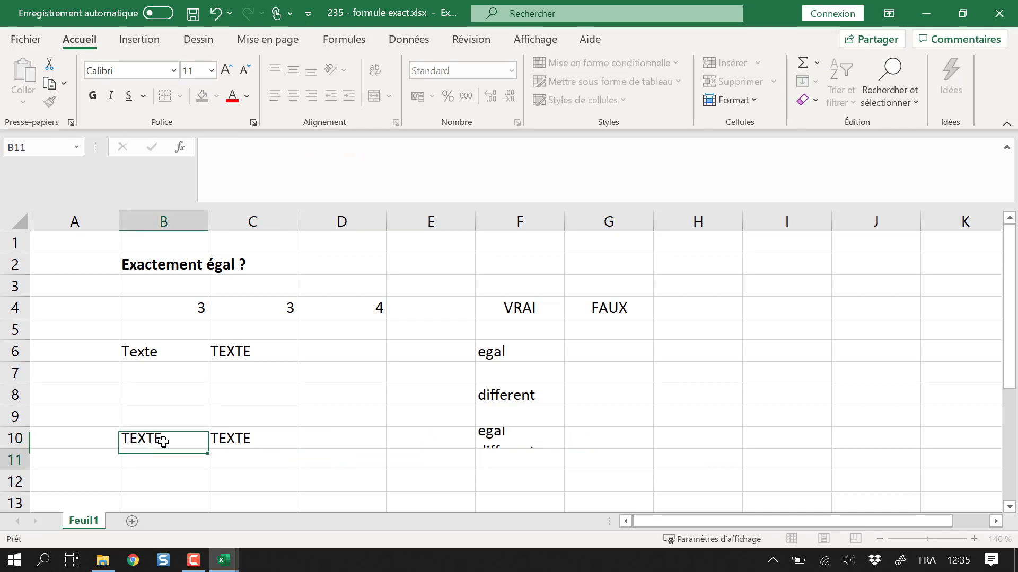
click(513, 435)
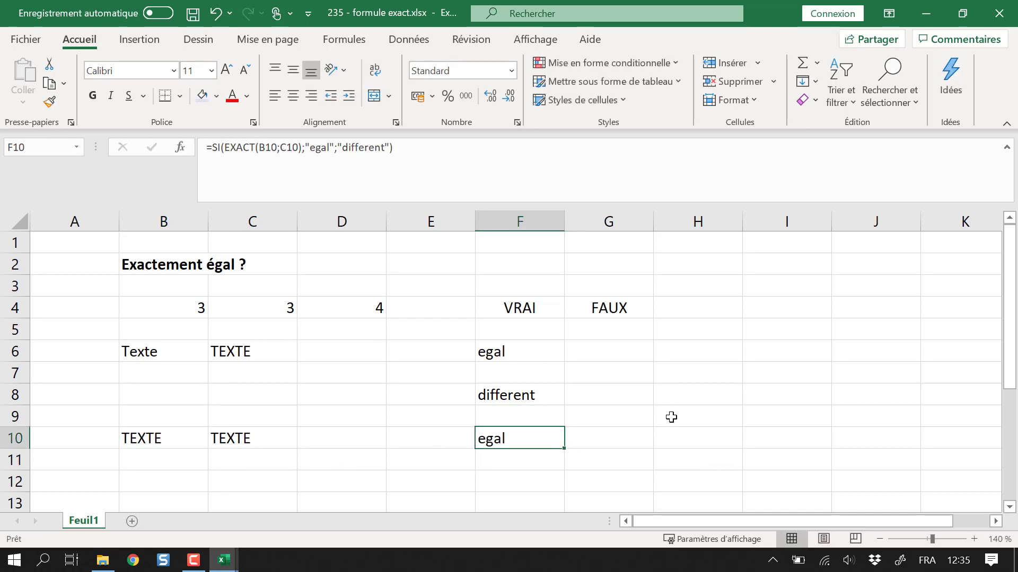
click(761, 397)
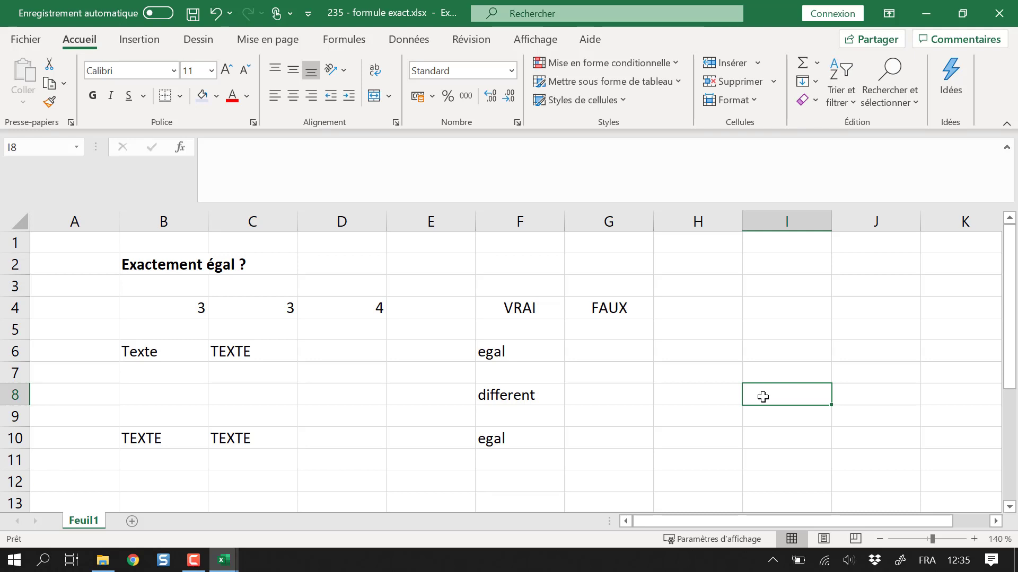